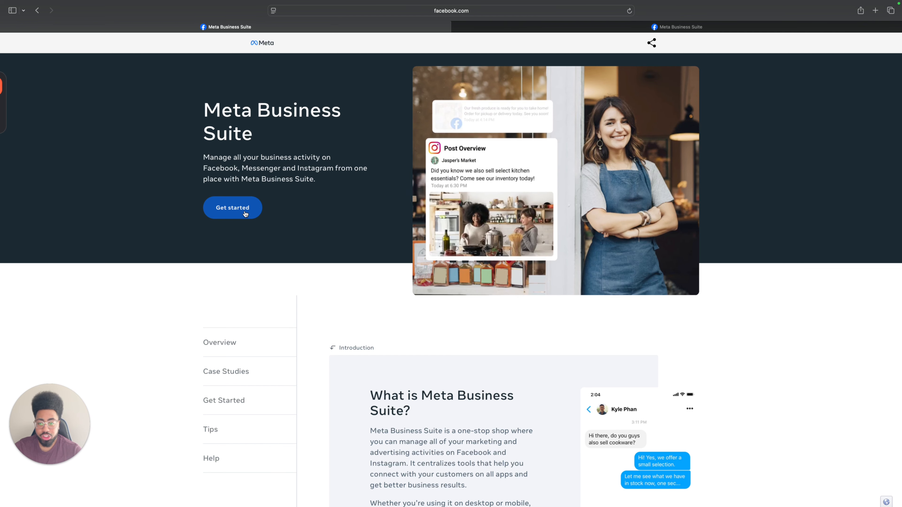
# Switch to the open Business Suite home page and start a new ad with the Boost Instagram content goal.
pyautogui.click(578, 29)
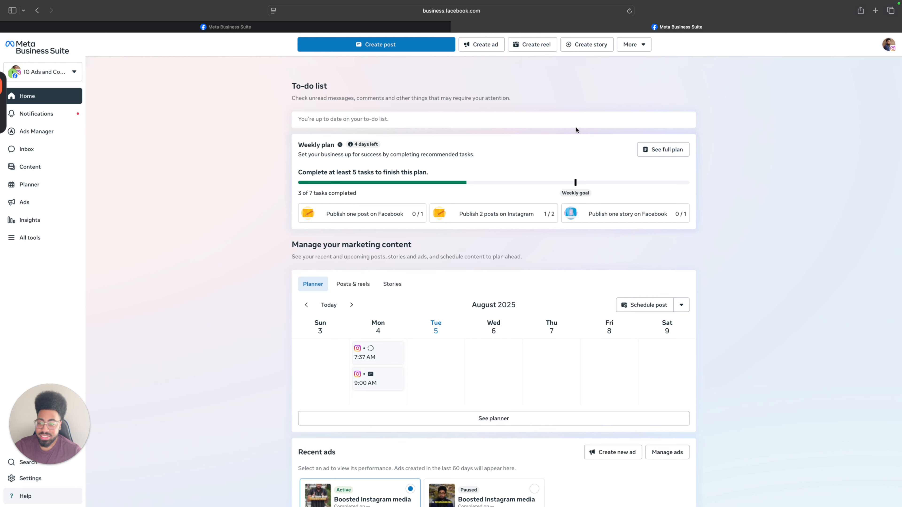
pyautogui.moveTo(79, 342)
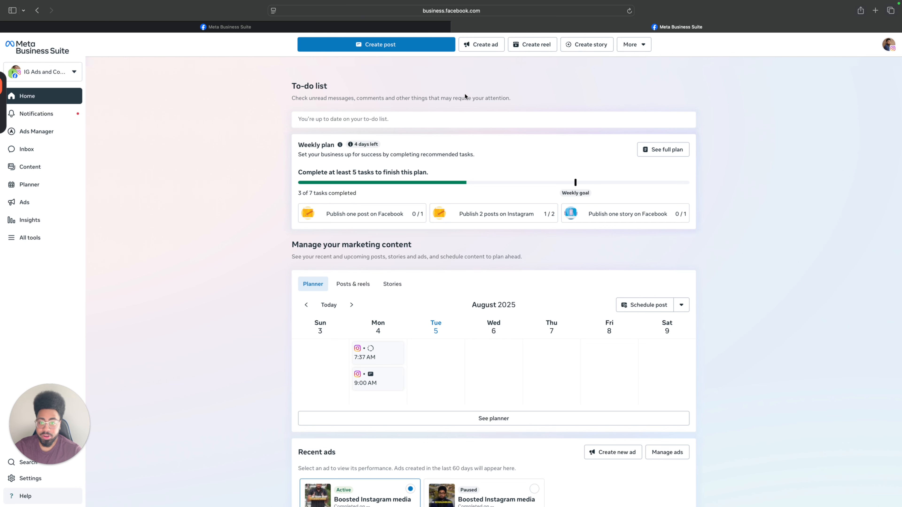
pyautogui.click(479, 47)
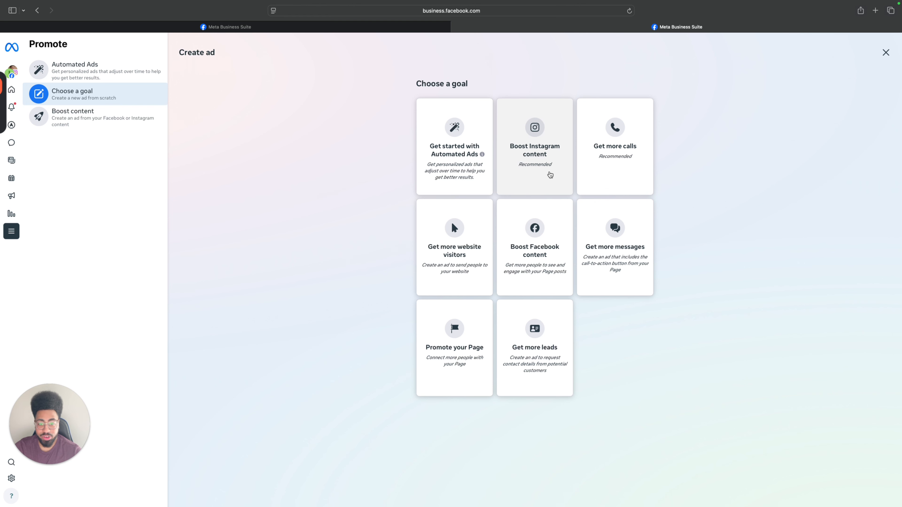
pyautogui.click(552, 174)
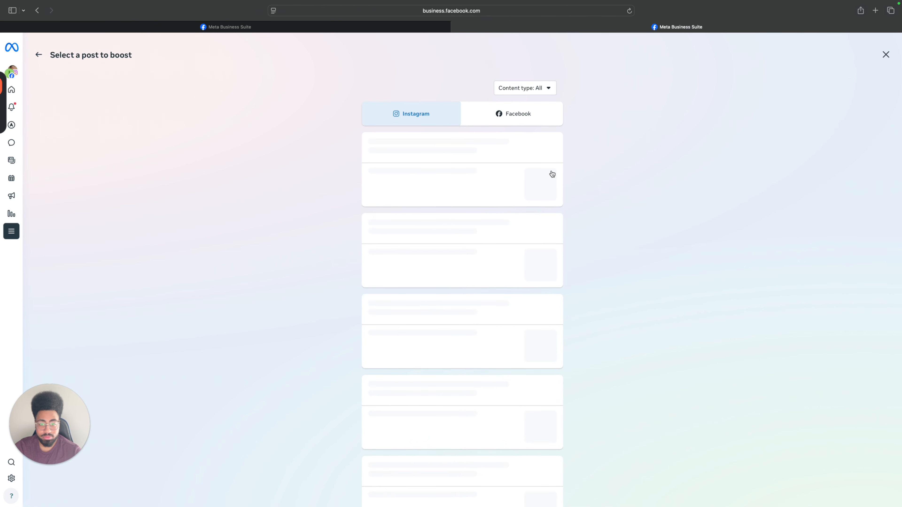
# Choose the Instagram post published on Jun 25 as the content to boost.
pyautogui.scroll(-10, 552, 174)
pyautogui.scroll(-5, 551, 174)
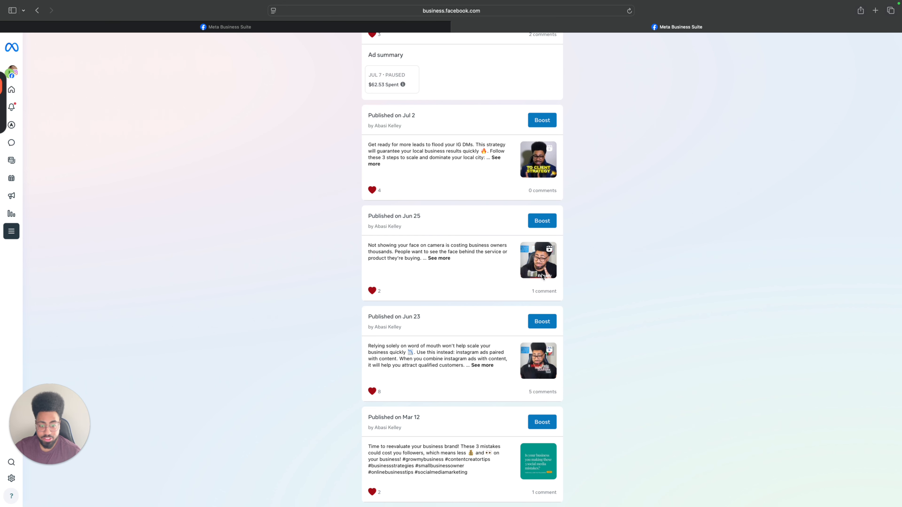
pyautogui.scroll(-1, 518, 255)
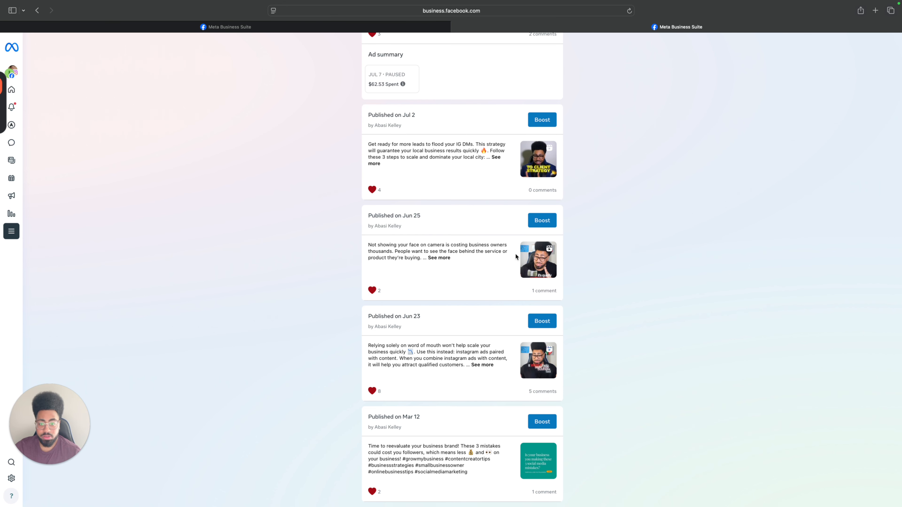
pyautogui.click(544, 224)
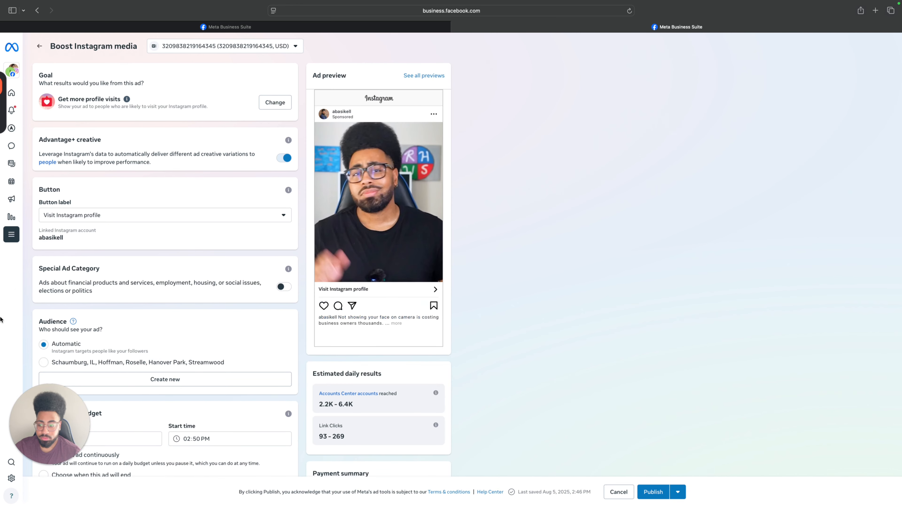
pyautogui.moveTo(57, 420); pyautogui.dragTo(235, 60)
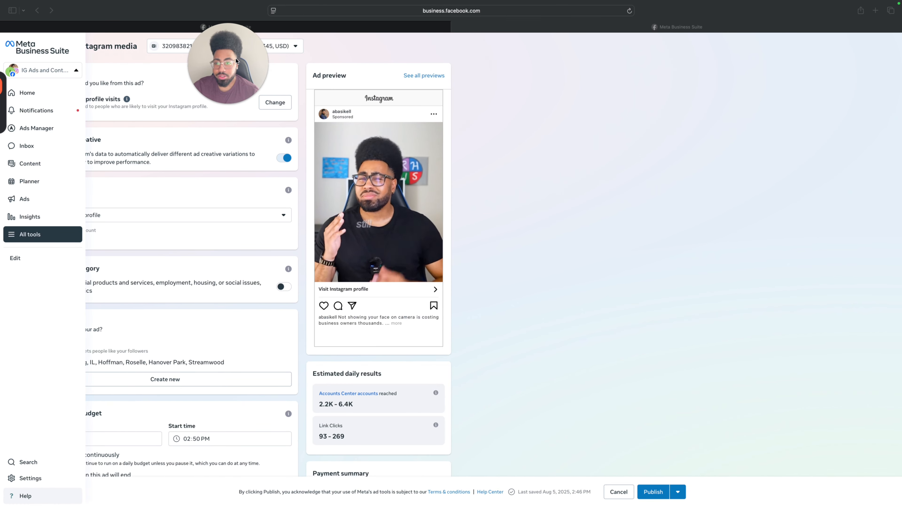
pyautogui.click(747, 289)
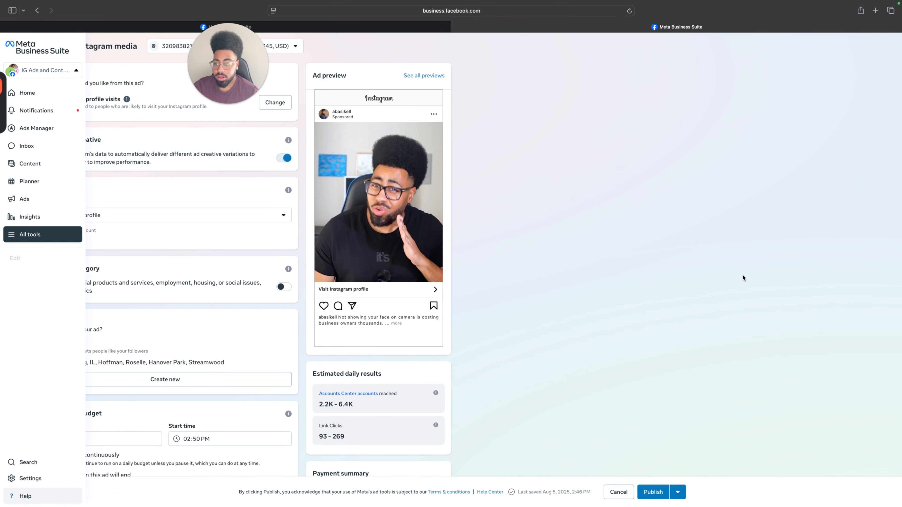
pyautogui.moveTo(249, 77); pyautogui.dragTo(260, 72)
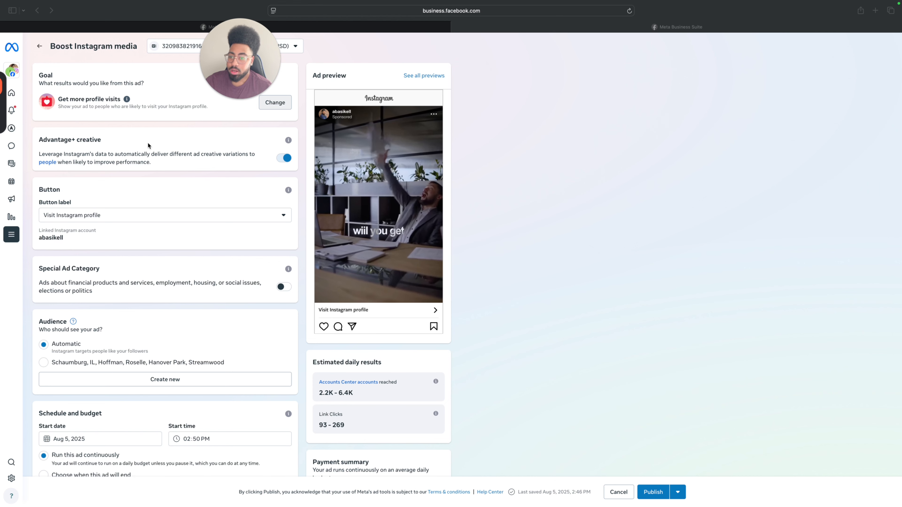
# Save Get more profile visits as the ad goal and turn off Advantage+ creative.
pyautogui.moveTo(271, 93)
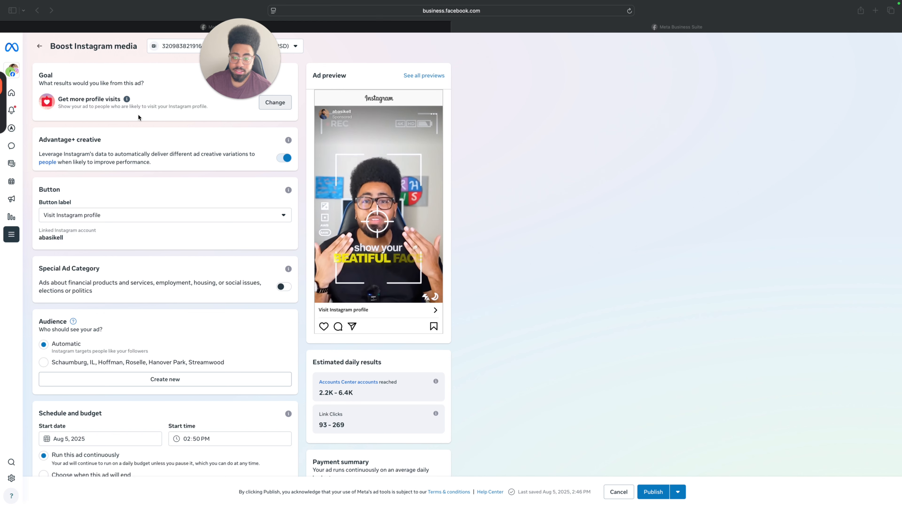
pyautogui.click(283, 106)
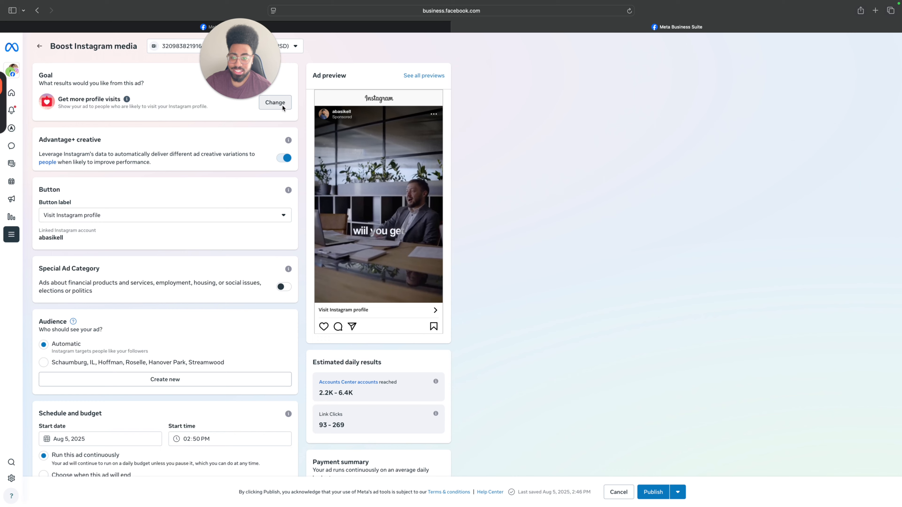
pyautogui.click(281, 107)
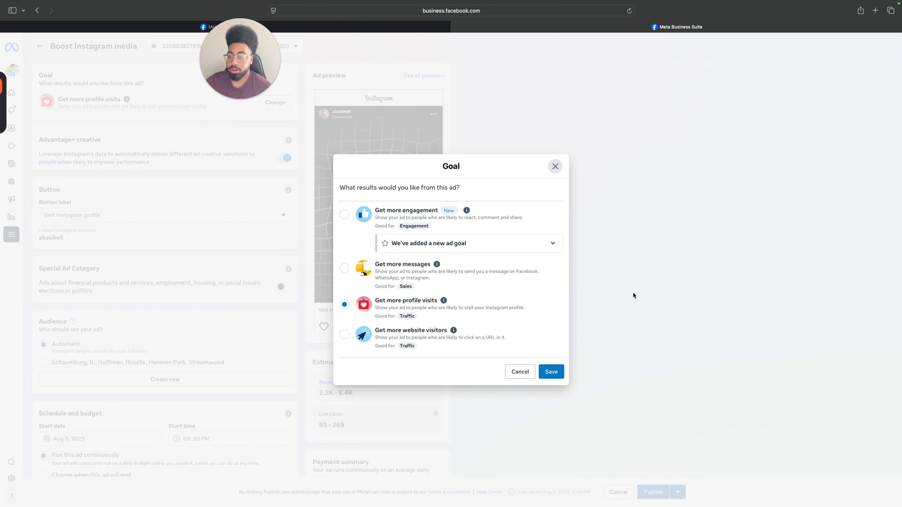
pyautogui.click(550, 372)
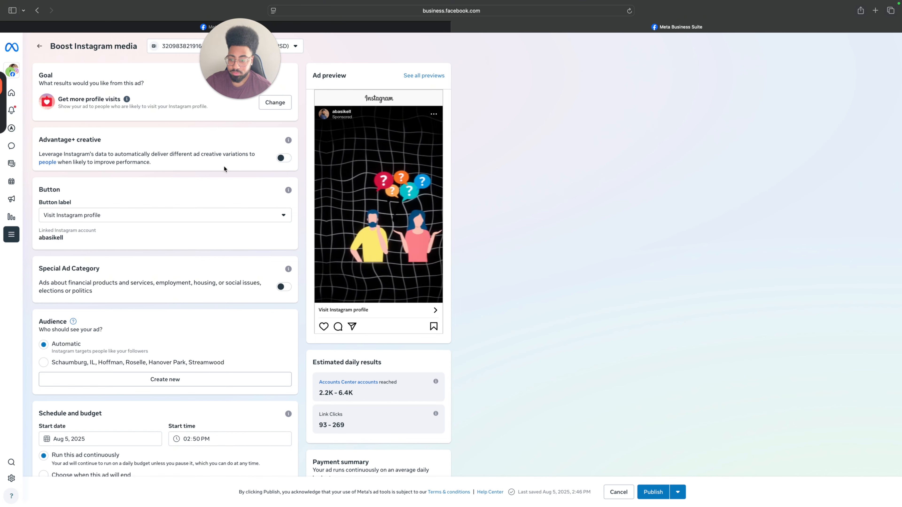
# Review the button label options, Special Ad Category, audience, schedule and daily budget settings of the boost.
pyautogui.scroll(-5, 224, 168)
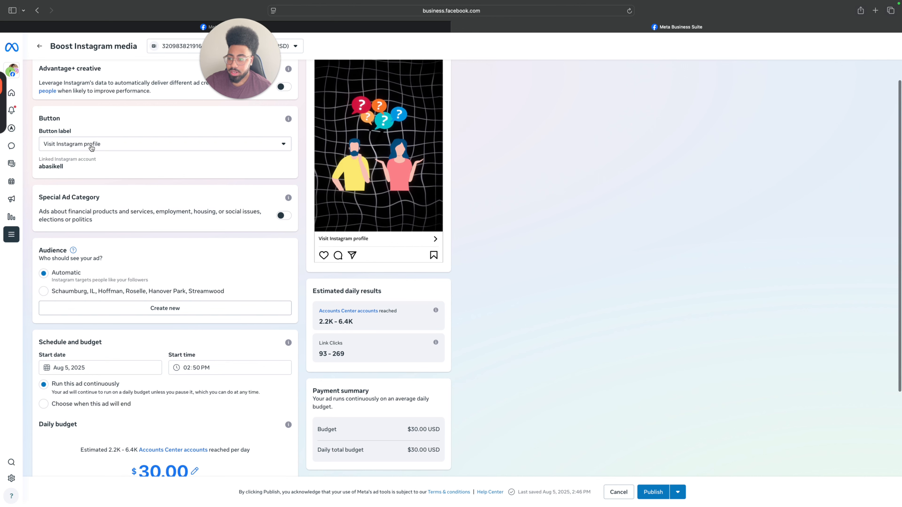
pyautogui.scroll(2, 218, 144)
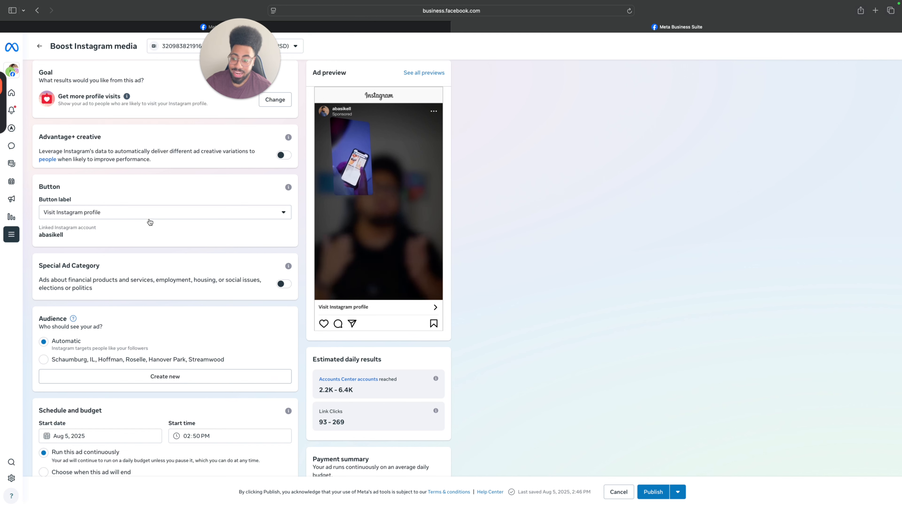
pyautogui.click(168, 219)
pyautogui.click(129, 232)
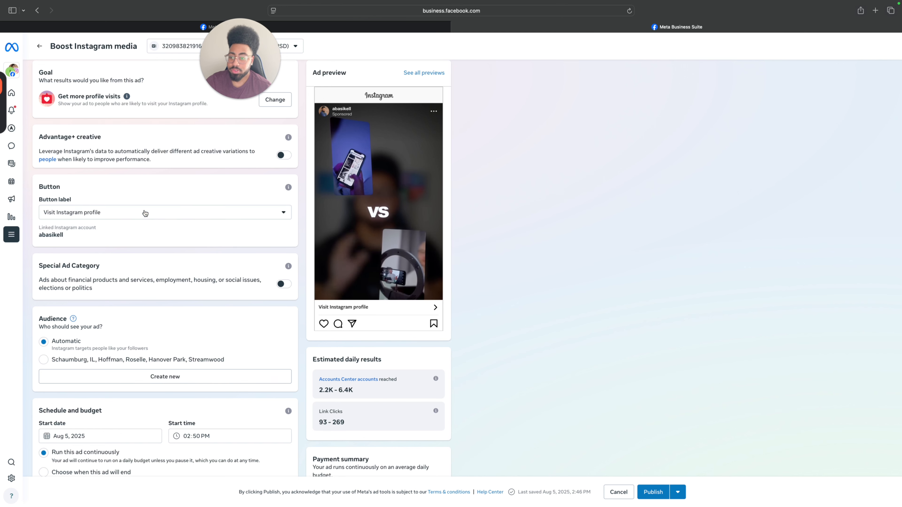
pyautogui.scroll(-3, 188, 189)
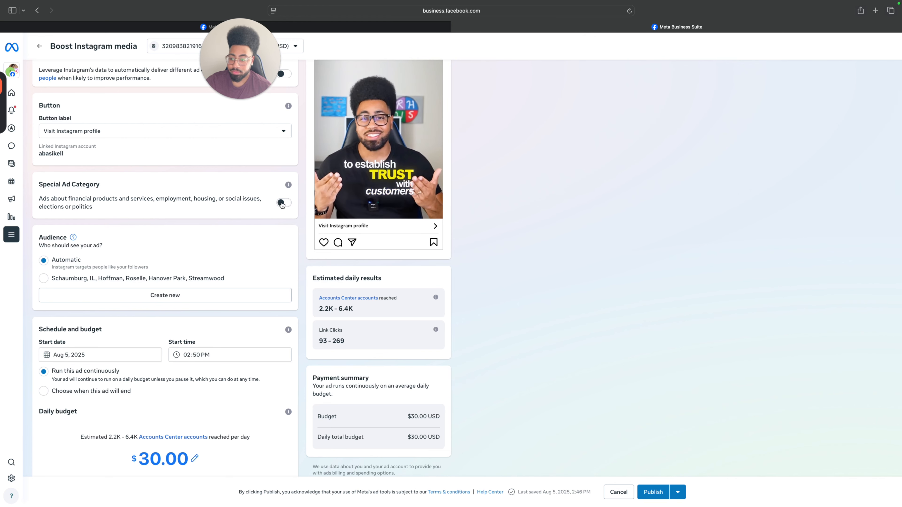
pyautogui.scroll(-1, 249, 219)
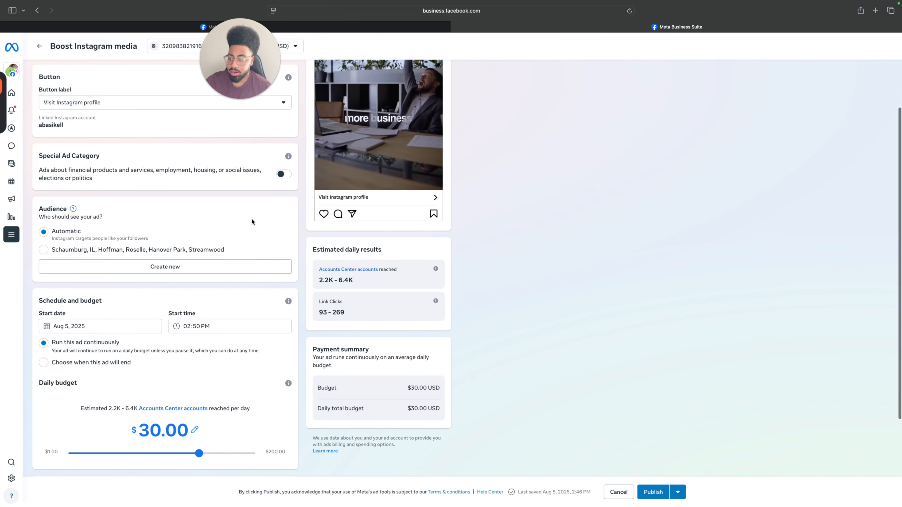
pyautogui.scroll(3, 251, 219)
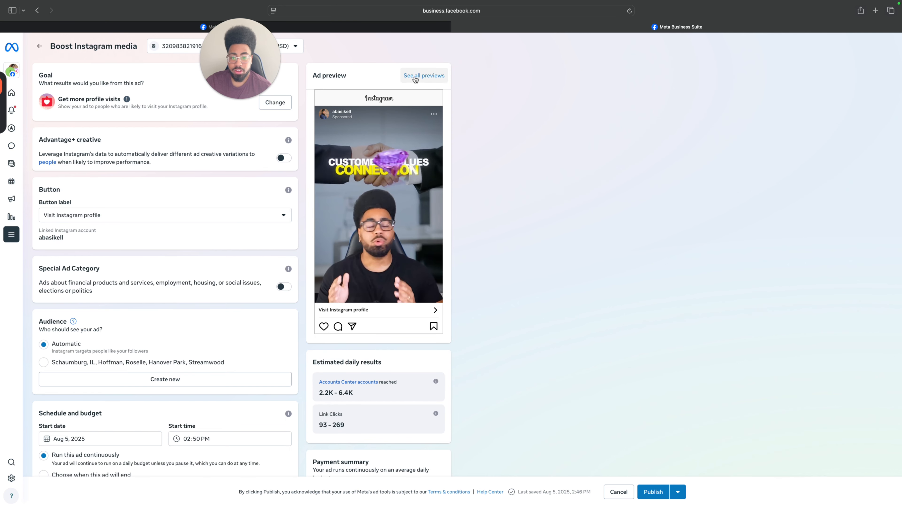
# Examine all ad previews, including Instagram Explore feed, Explore home, Web Story and Instagram feed, and close them.
pyautogui.click(424, 76)
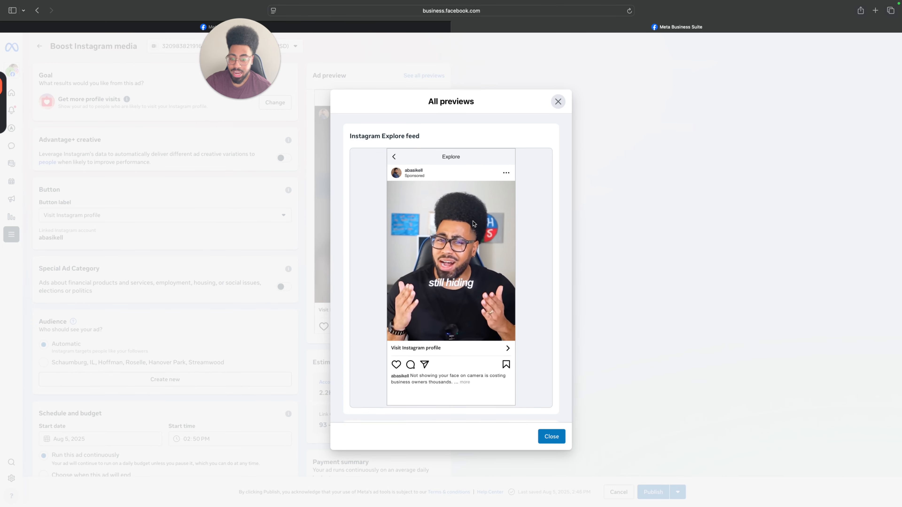
pyautogui.scroll(-1, 471, 217)
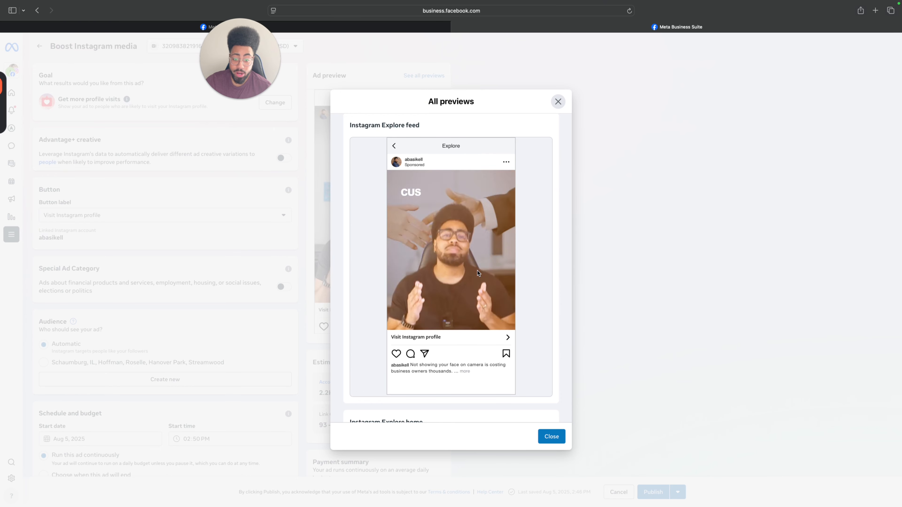
pyautogui.scroll(-1, 476, 271)
pyautogui.scroll(2, 477, 272)
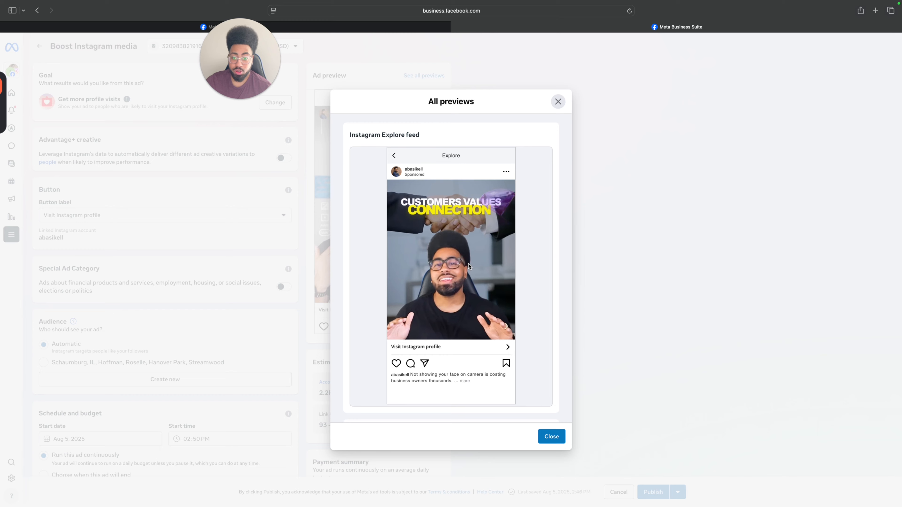
pyautogui.scroll(-7, 469, 263)
pyautogui.scroll(-1, 467, 255)
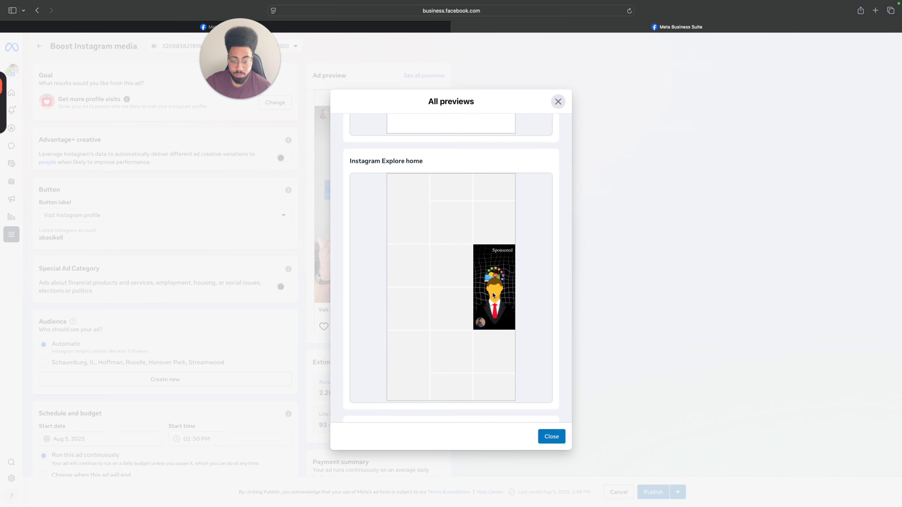
pyautogui.scroll(-5, 493, 293)
pyautogui.scroll(-10, 493, 292)
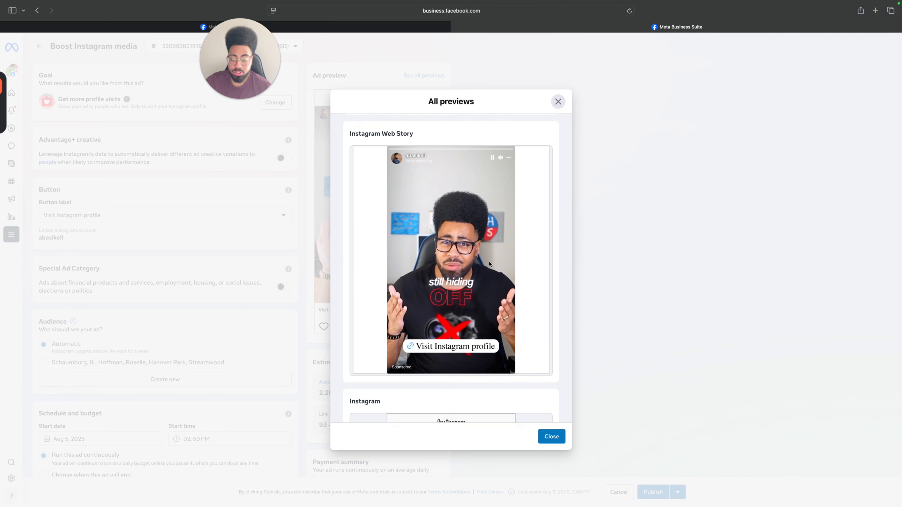
pyautogui.scroll(-5, 489, 263)
pyautogui.scroll(-2, 489, 263)
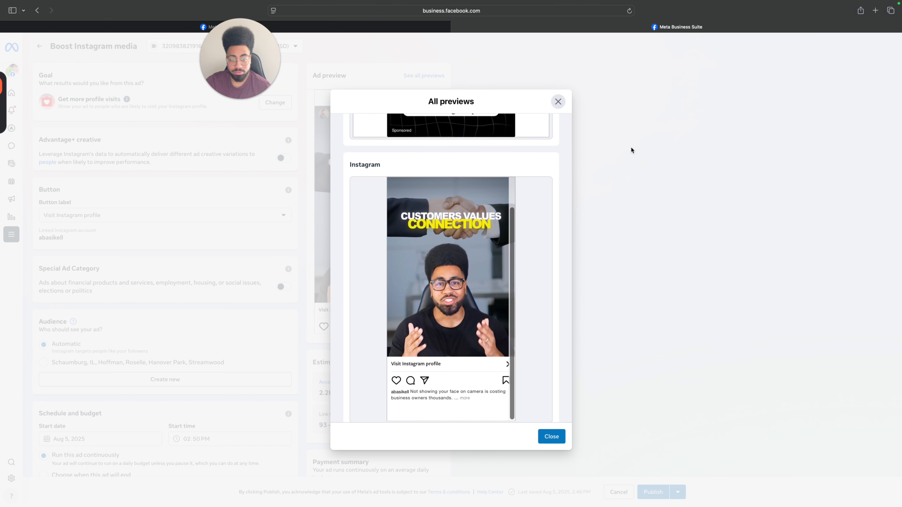
pyautogui.click(558, 104)
# Start a new audience for the ad, name it Addison and turn off Advantage+ audience.
pyautogui.scroll(-2, 79, 272)
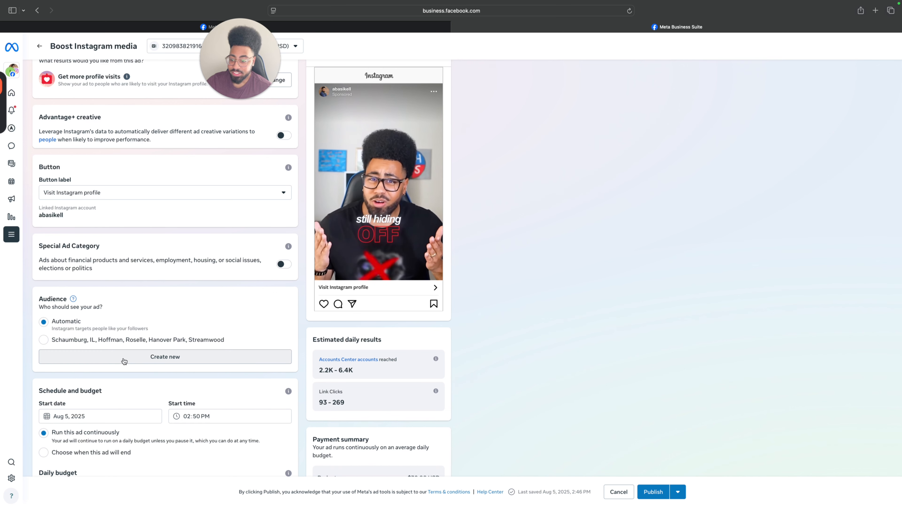
pyautogui.click(161, 359)
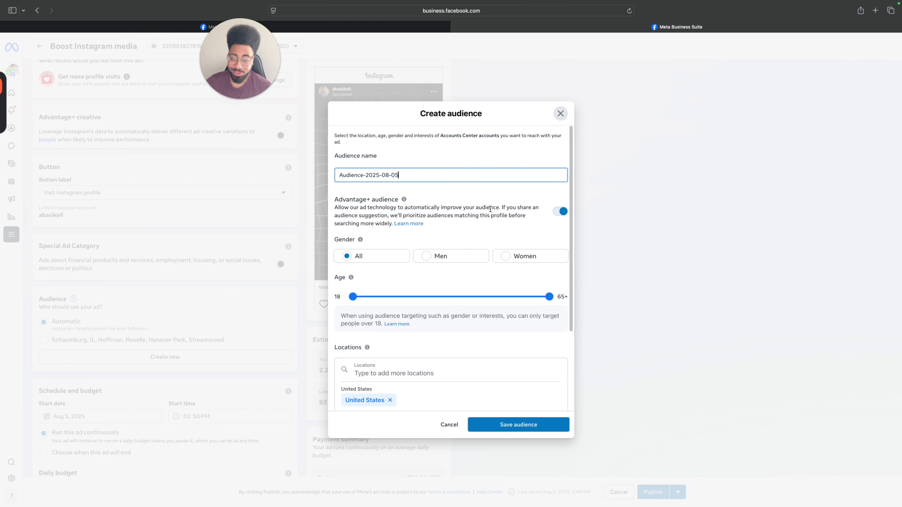
pyautogui.tripleClick(406, 174)
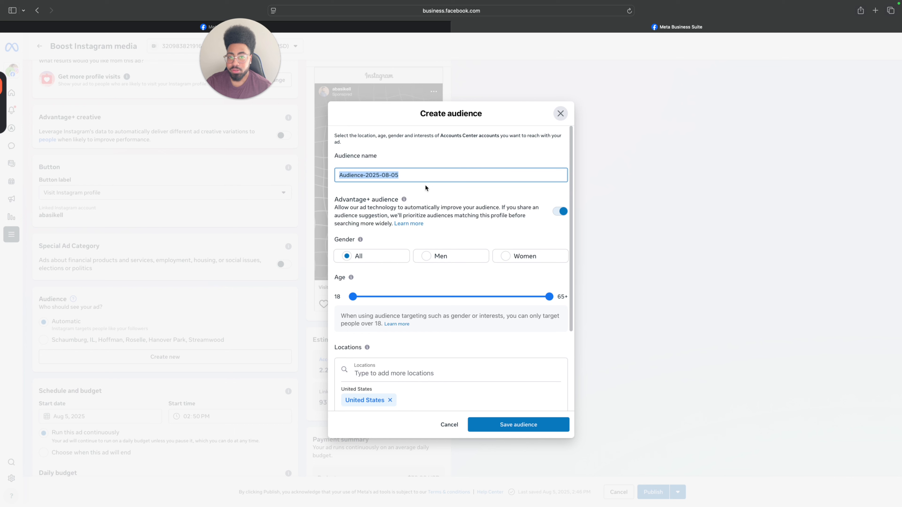
pyautogui.moveTo(427, 173); pyautogui.dragTo(357, 174)
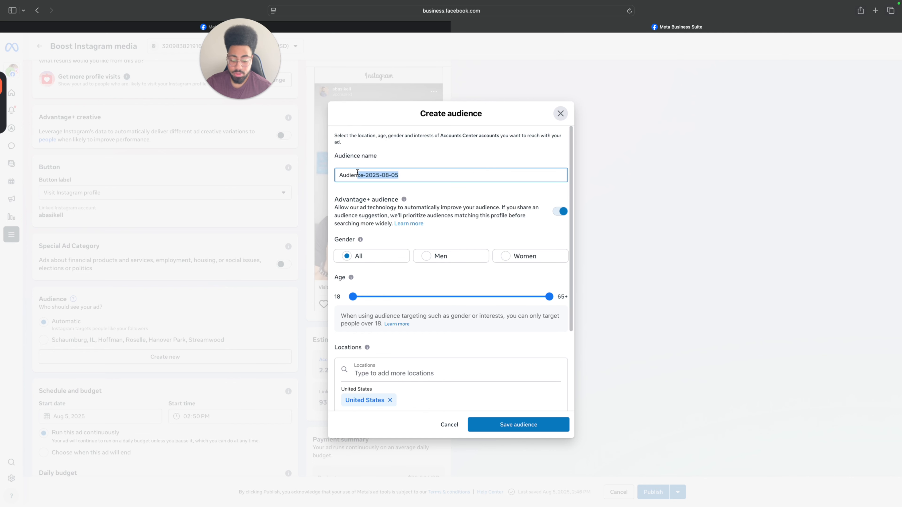
pyautogui.press('BackSpace')
pyautogui.press('BackSpace')
pyautogui.press('BackSpace')
pyautogui.press('BackSpace')
pyautogui.press('BackSpace')
pyautogui.press('BackSpace')
pyautogui.press('BackSpace')
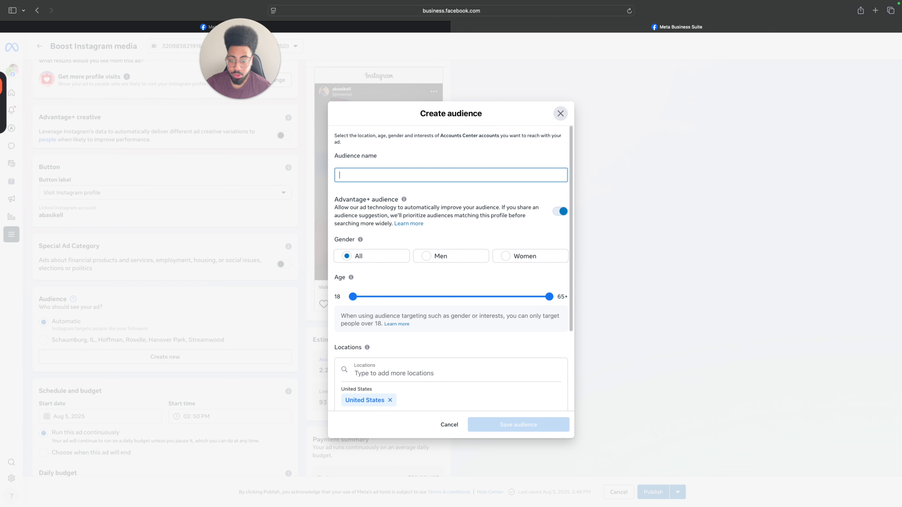
pyautogui.write('Addison')
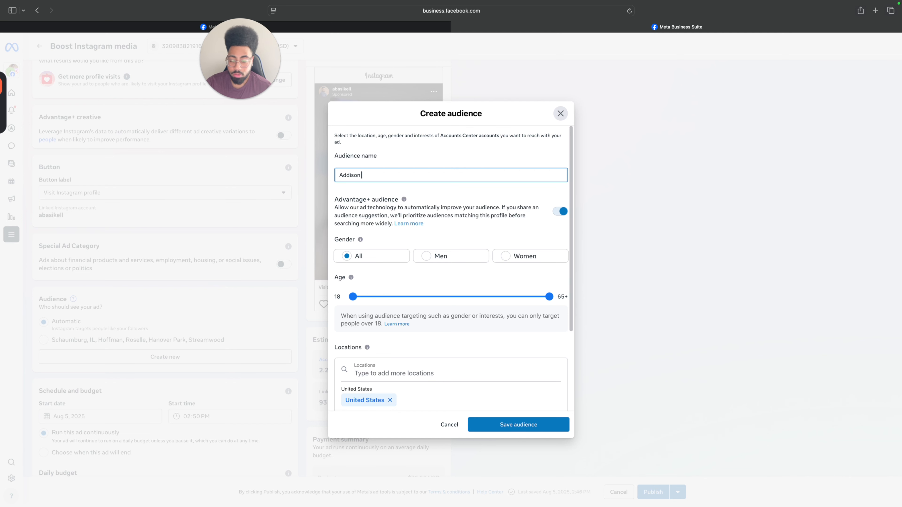
pyautogui.click(448, 186)
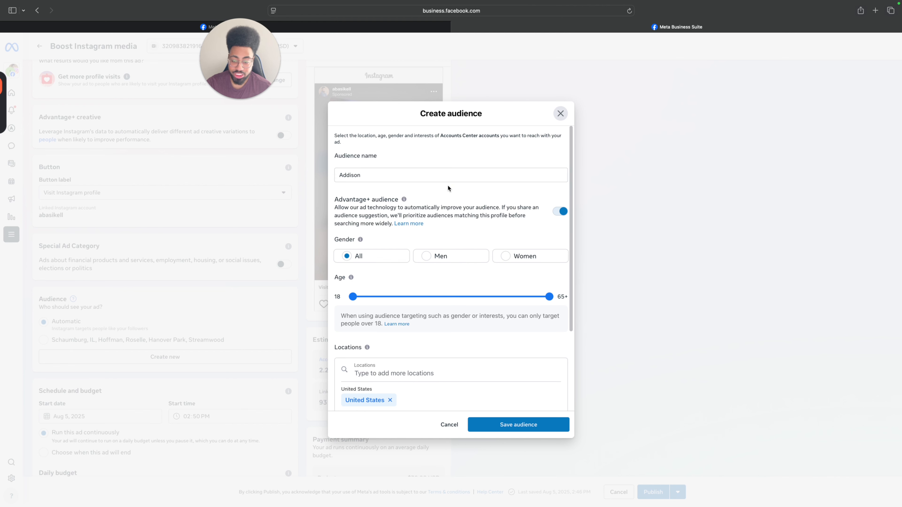
pyautogui.scroll(-1, 426, 187)
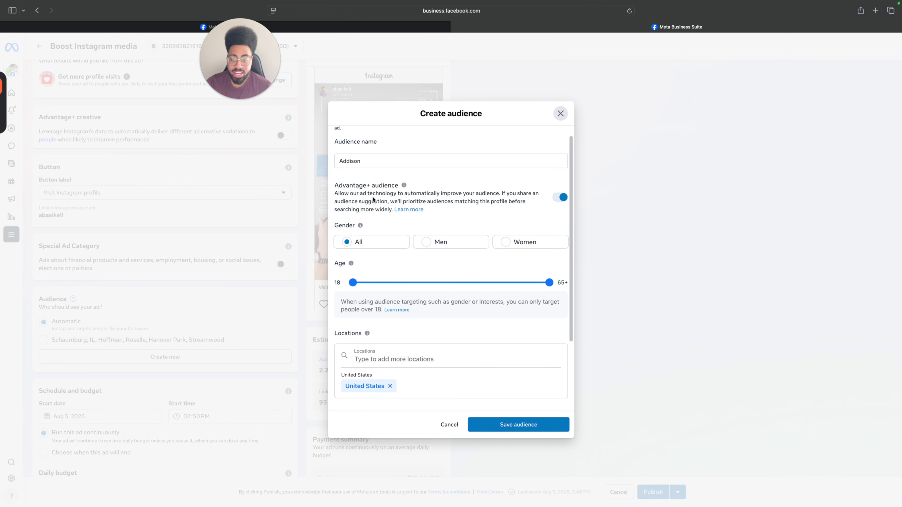
pyautogui.click(555, 200)
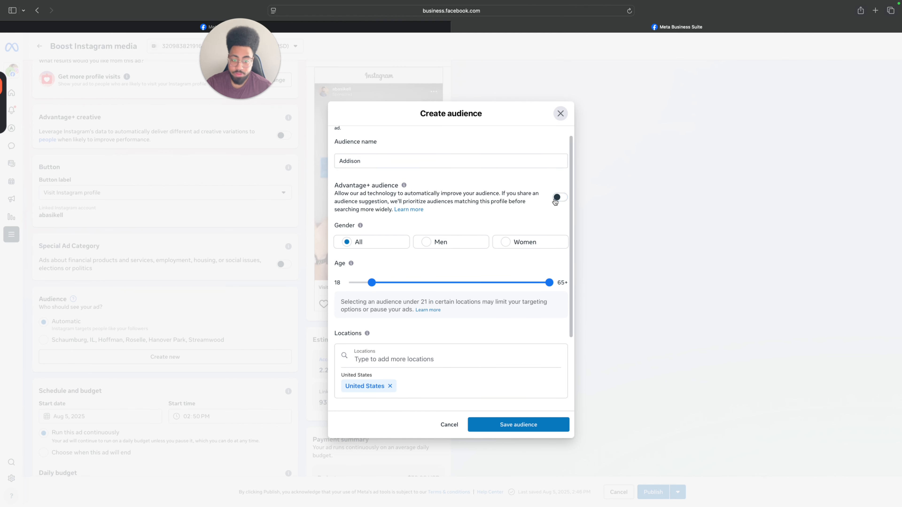
# Set the audience's age range to 21–55.
pyautogui.scroll(-4, 396, 199)
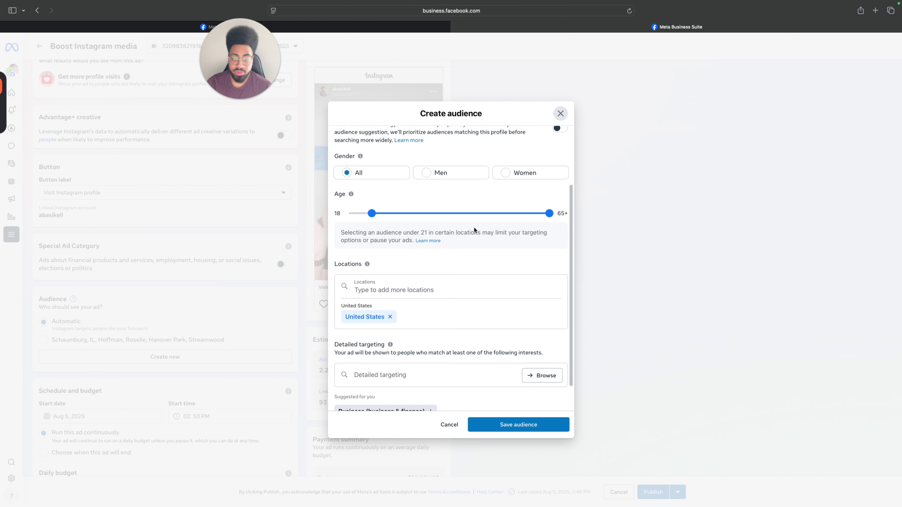
pyautogui.moveTo(375, 210); pyautogui.dragTo(381, 215)
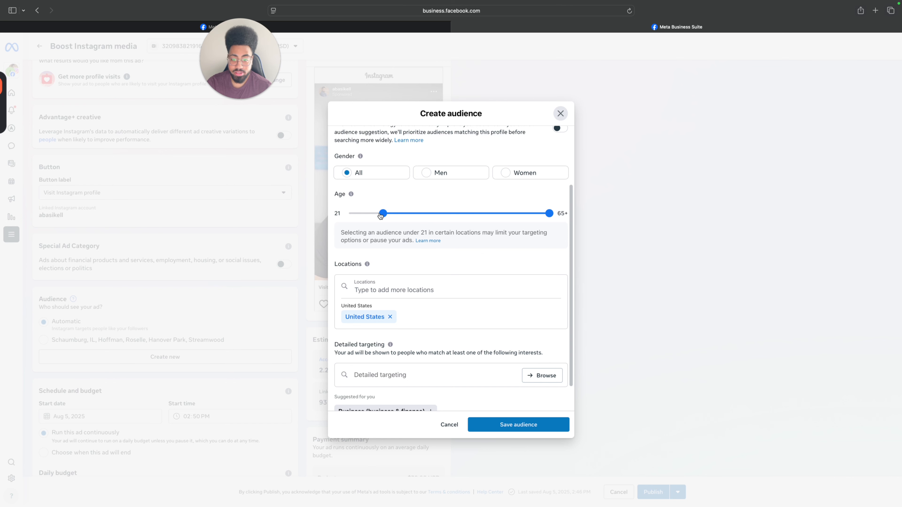
pyautogui.moveTo(549, 213); pyautogui.dragTo(504, 218)
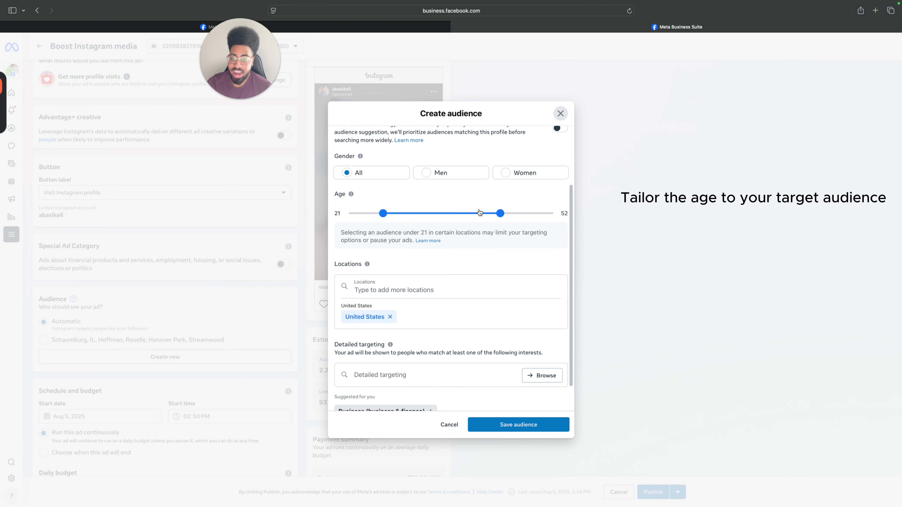
pyautogui.moveTo(388, 220)
pyautogui.mouseDown()
pyautogui.moveTo(412, 215)
pyautogui.moveTo(395, 217)
pyautogui.mouseUp()
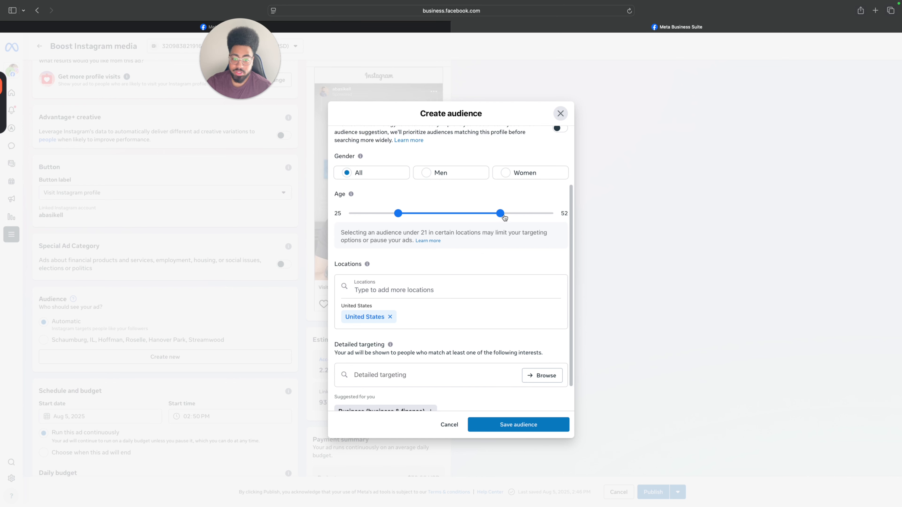
pyautogui.moveTo(500, 215)
pyautogui.mouseDown()
pyautogui.moveTo(548, 216)
pyautogui.moveTo(508, 213)
pyautogui.mouseUp()
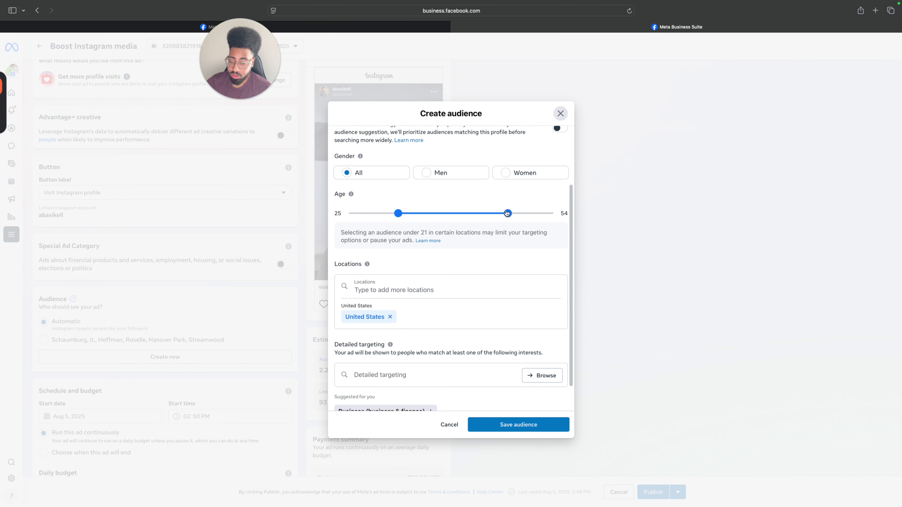
pyautogui.moveTo(507, 213)
pyautogui.mouseDown()
pyautogui.moveTo(496, 213)
pyautogui.moveTo(512, 214)
pyautogui.mouseUp()
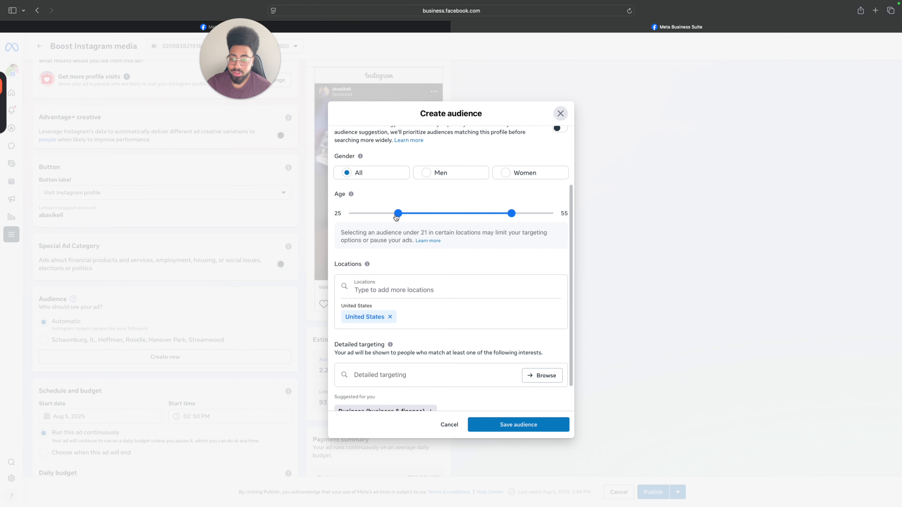
pyautogui.moveTo(398, 217); pyautogui.dragTo(382, 217)
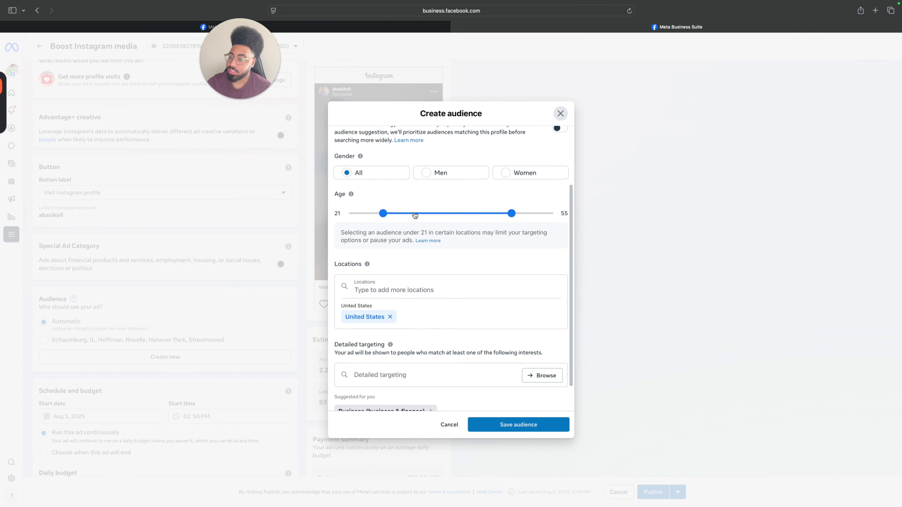
# Search the locations for Addison and target Addison, Illinois, United States.
pyautogui.scroll(-2, 418, 214)
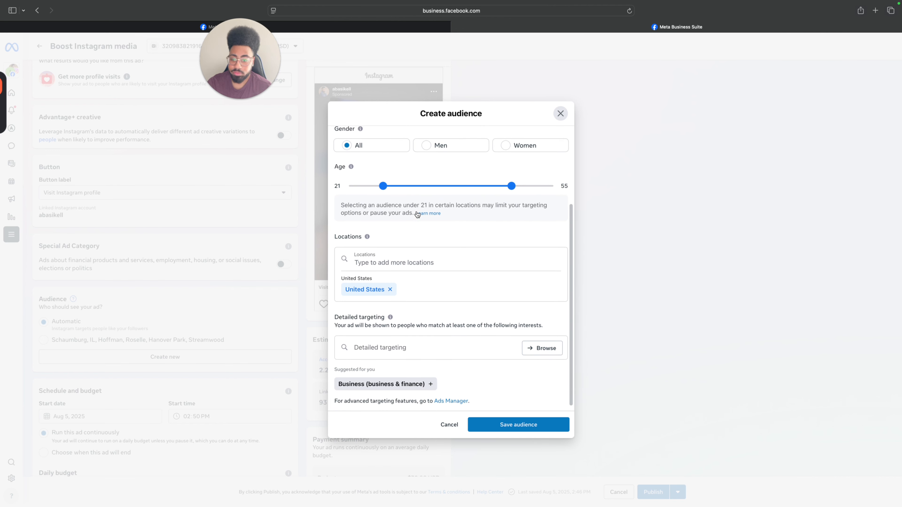
pyautogui.click(413, 253)
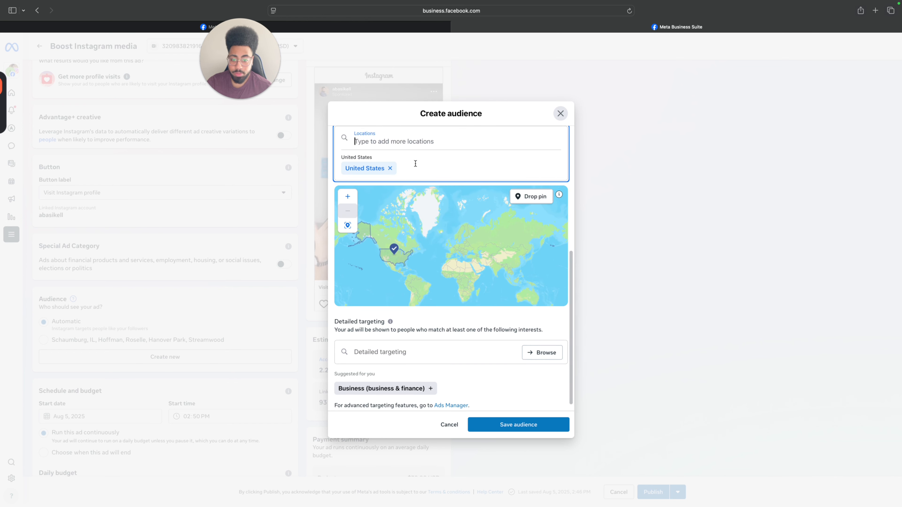
pyautogui.scroll(-1, 571, 220)
pyautogui.scroll(2, 571, 221)
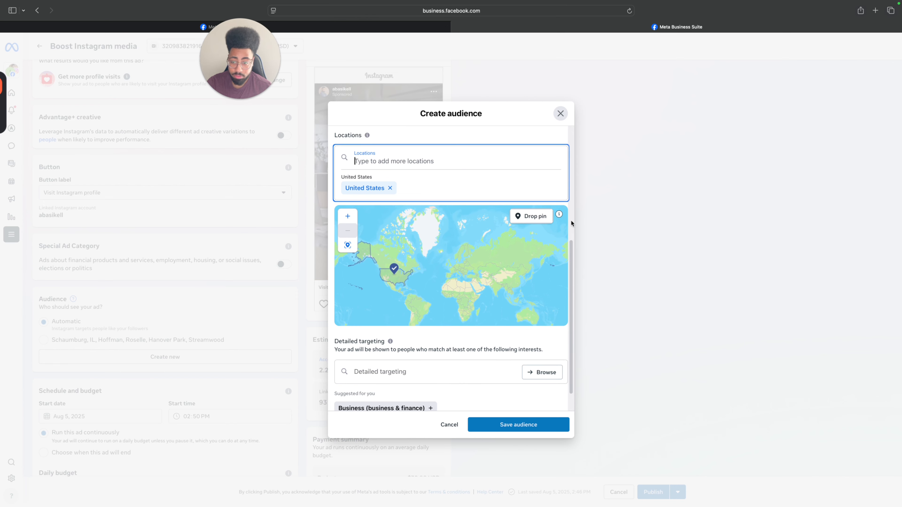
pyautogui.scroll(1, 571, 221)
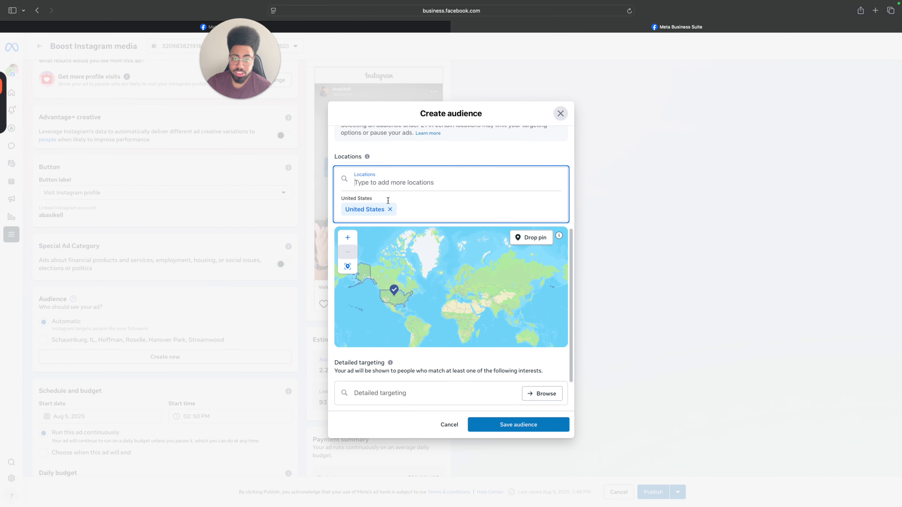
pyautogui.scroll(1, 388, 193)
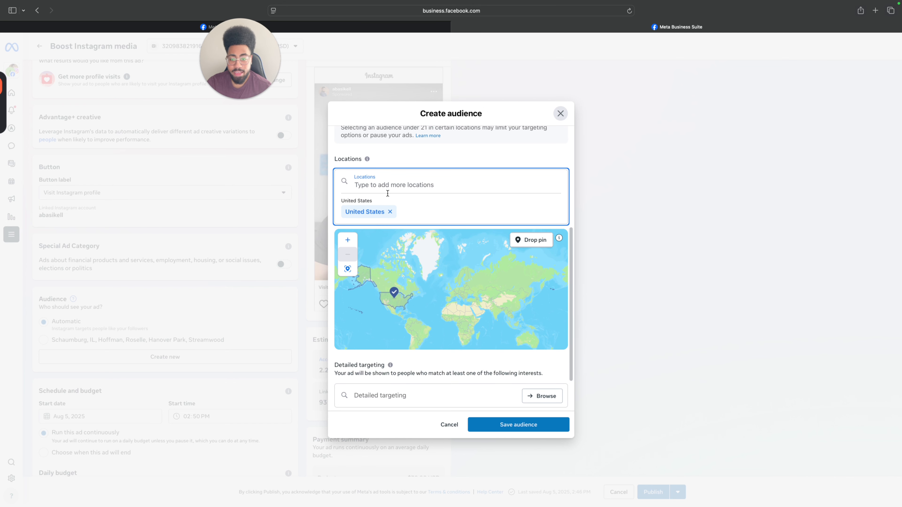
pyautogui.scroll(1, 391, 187)
pyautogui.click(392, 201)
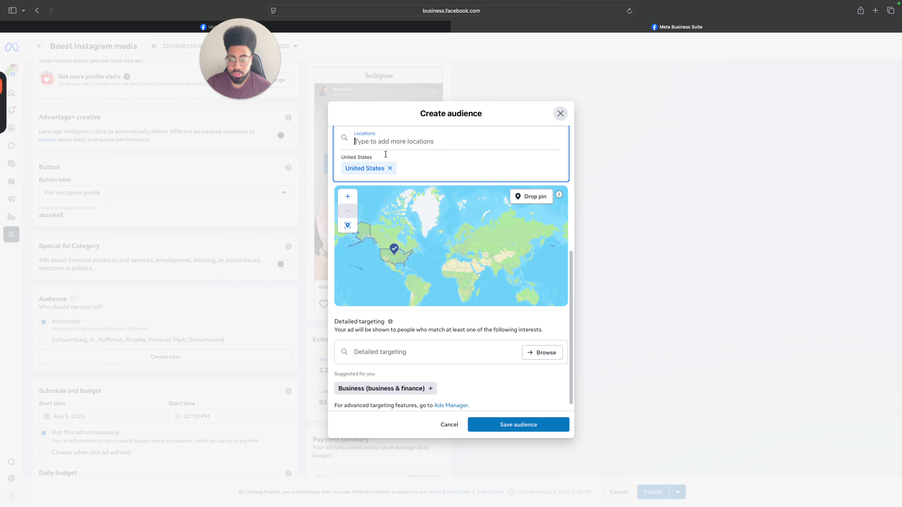
pyautogui.write('Addisi')
pyautogui.press('BackSpace')
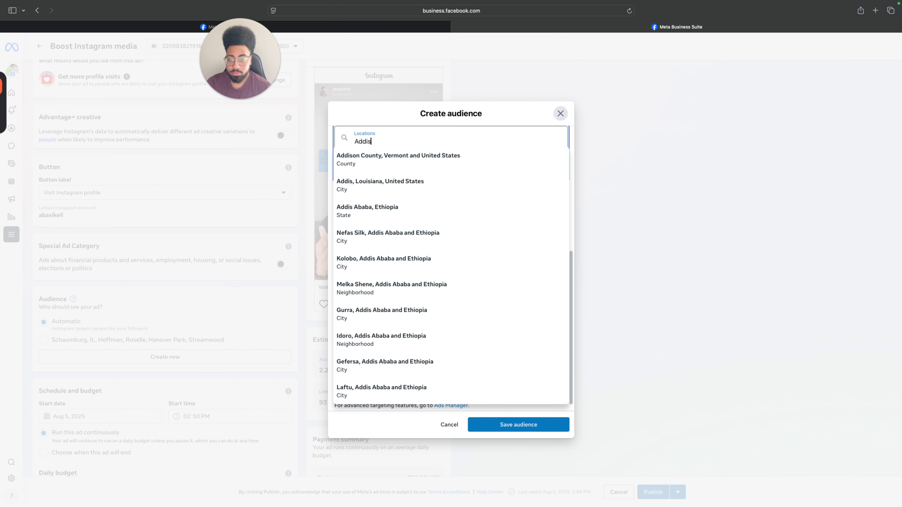
pyautogui.write('on')
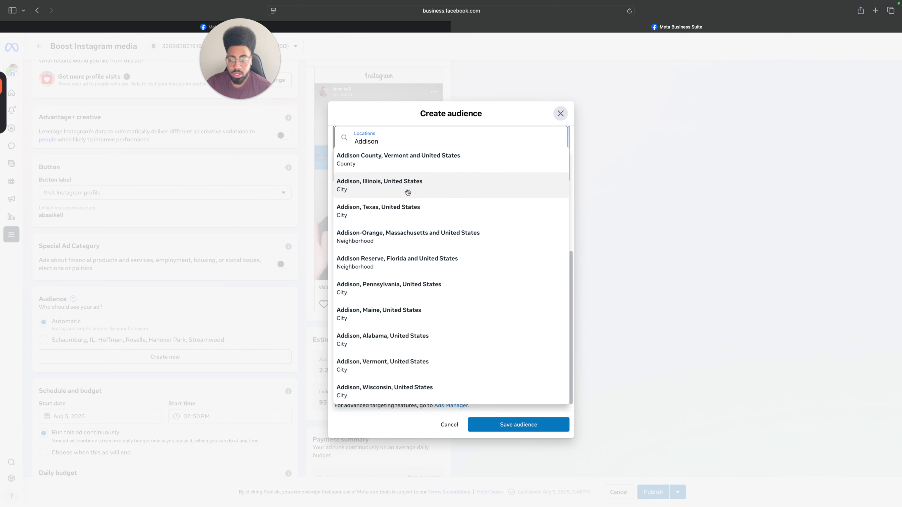
pyautogui.click(407, 192)
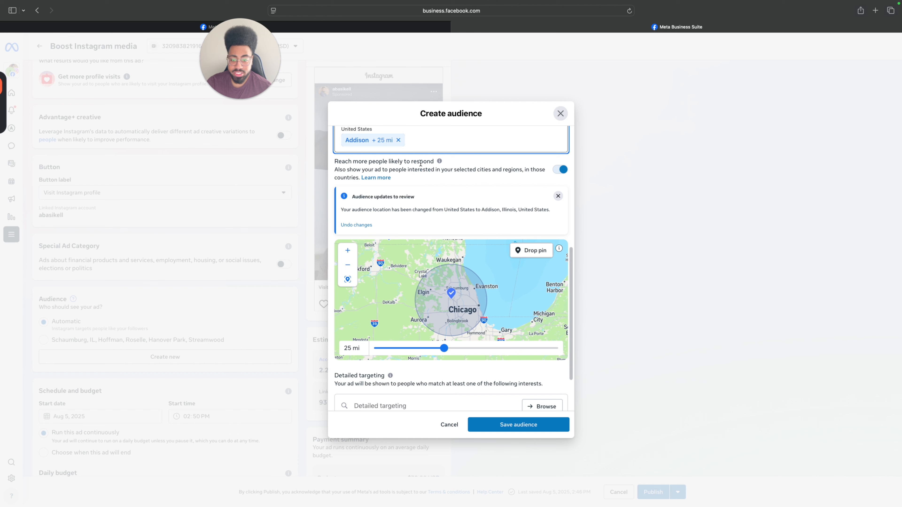
# Check the area covered around Addison on the map and set the targeting radius to 14 mi.
pyautogui.moveTo(517, 308)
pyautogui.mouseDown()
pyautogui.moveTo(490, 301)
pyautogui.moveTo(506, 321)
pyautogui.moveTo(508, 298)
pyautogui.mouseUp()
pyautogui.scroll(4, 503, 300)
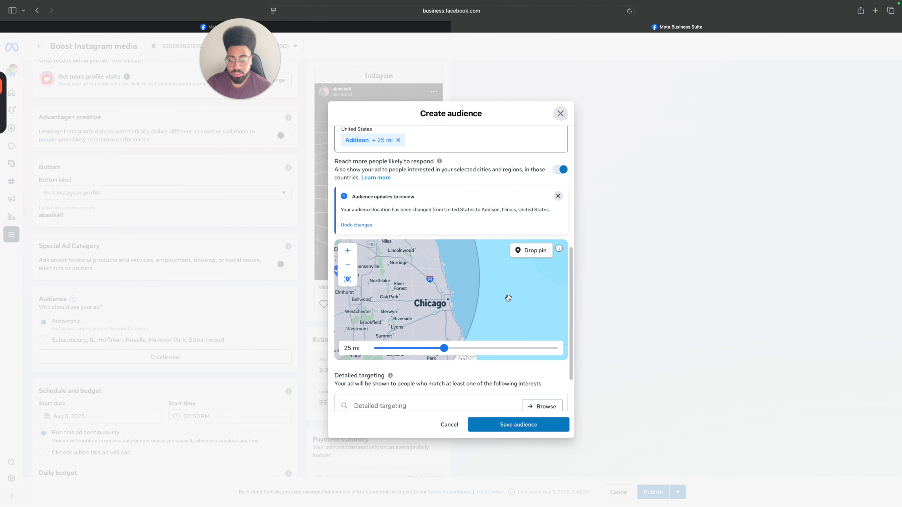
pyautogui.scroll(-3, 508, 298)
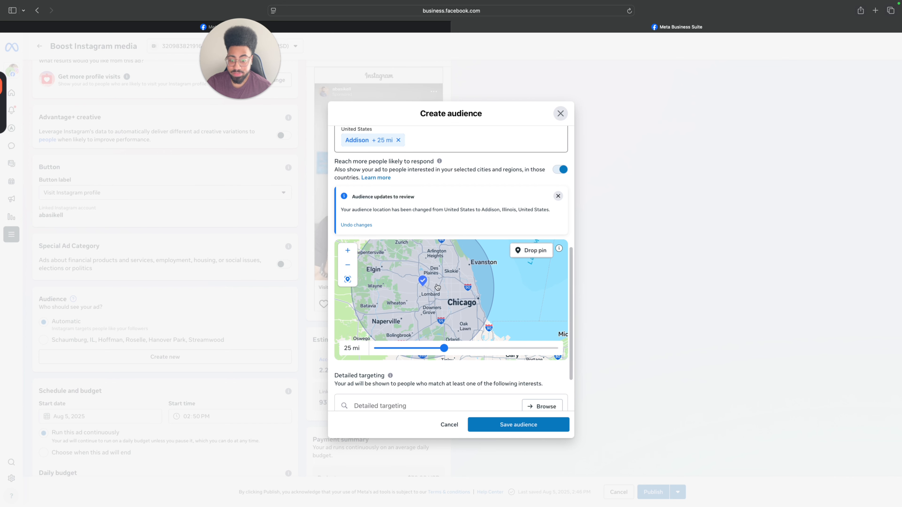
pyautogui.scroll(4, 438, 287)
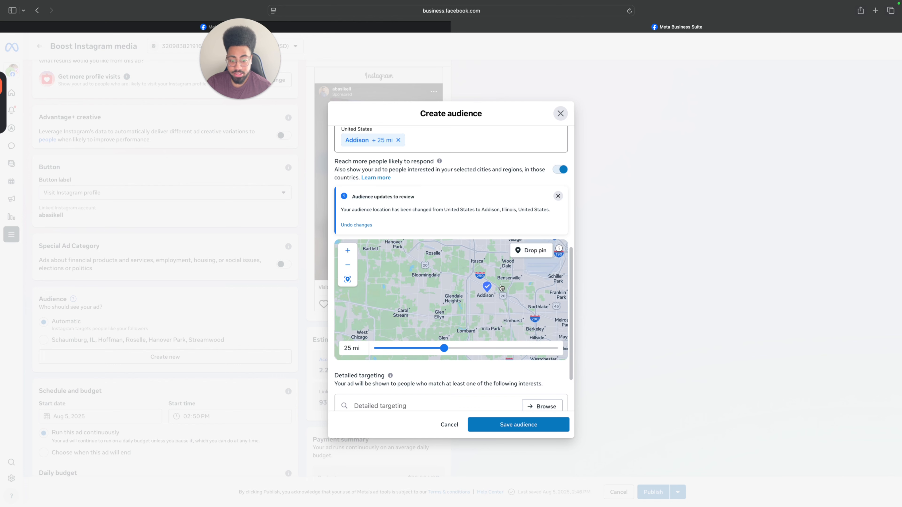
pyautogui.moveTo(499, 297); pyautogui.dragTo(465, 317)
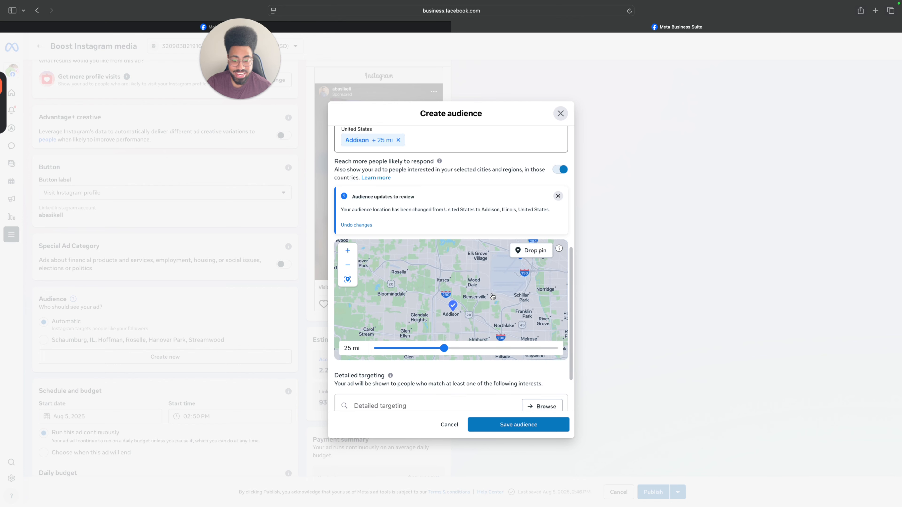
pyautogui.scroll(-3, 489, 303)
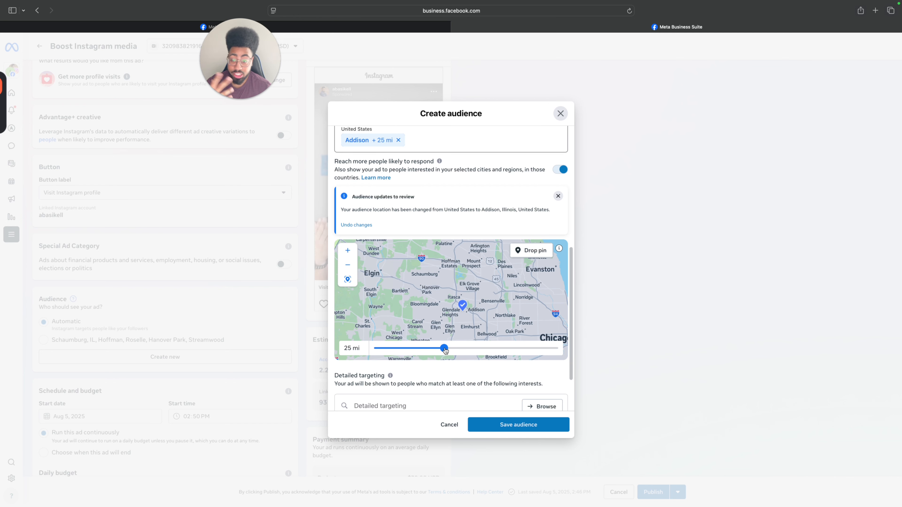
pyautogui.moveTo(445, 350); pyautogui.dragTo(394, 347)
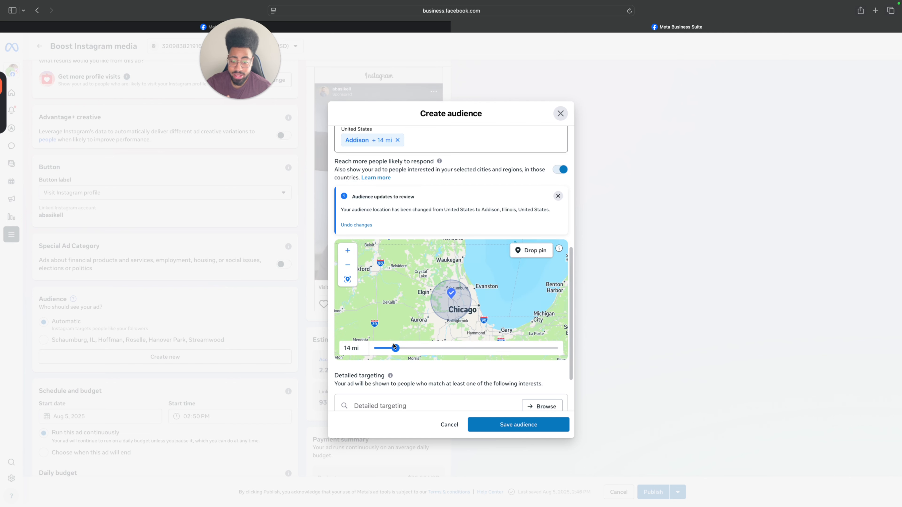
# Examine which towns and suburbs around Addison the targeting circle covers on the map.
pyautogui.scroll(5, 462, 316)
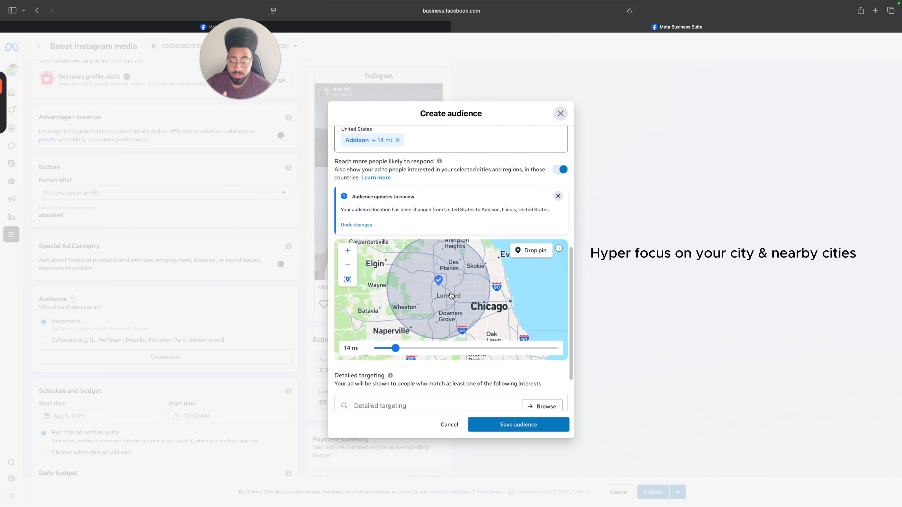
pyautogui.scroll(3, 441, 282)
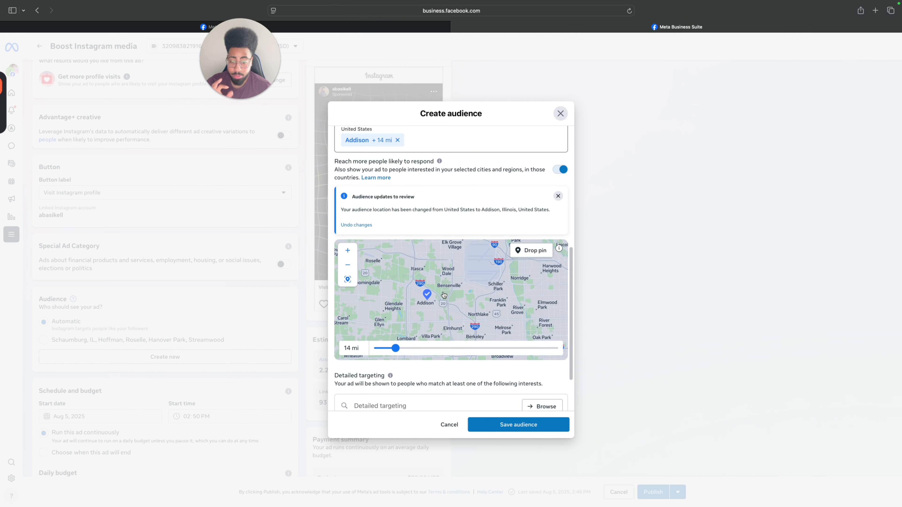
pyautogui.scroll(-3, 447, 294)
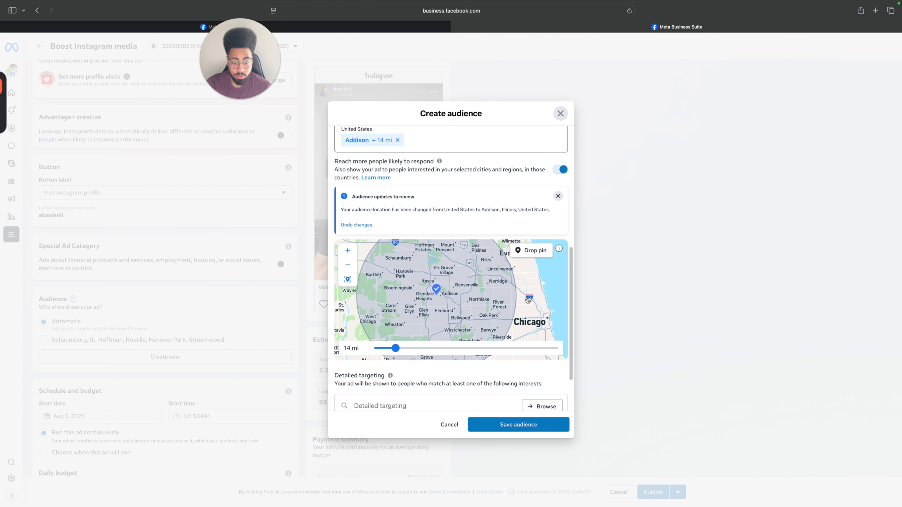
pyautogui.moveTo(530, 300); pyautogui.dragTo(552, 305)
pyautogui.scroll(3, 460, 292)
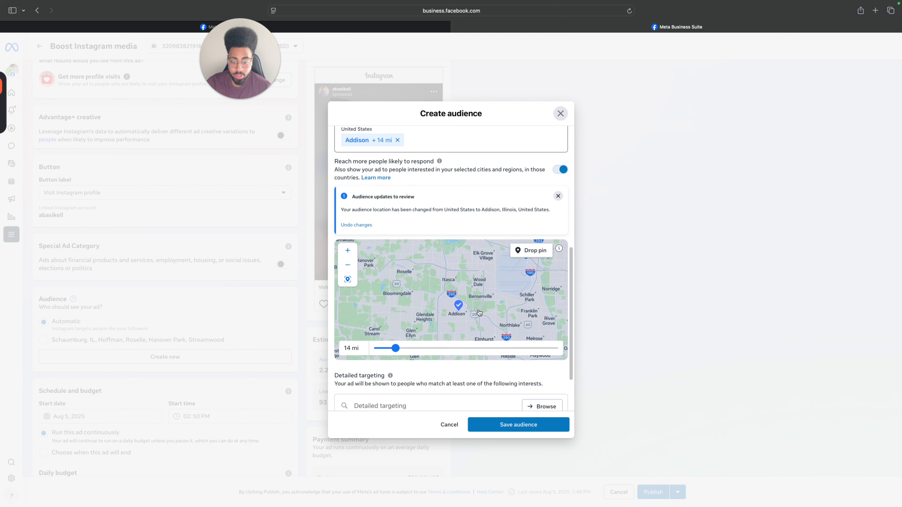
pyautogui.moveTo(479, 313)
pyautogui.mouseDown()
pyautogui.moveTo(473, 273)
pyautogui.moveTo(453, 312)
pyautogui.mouseUp()
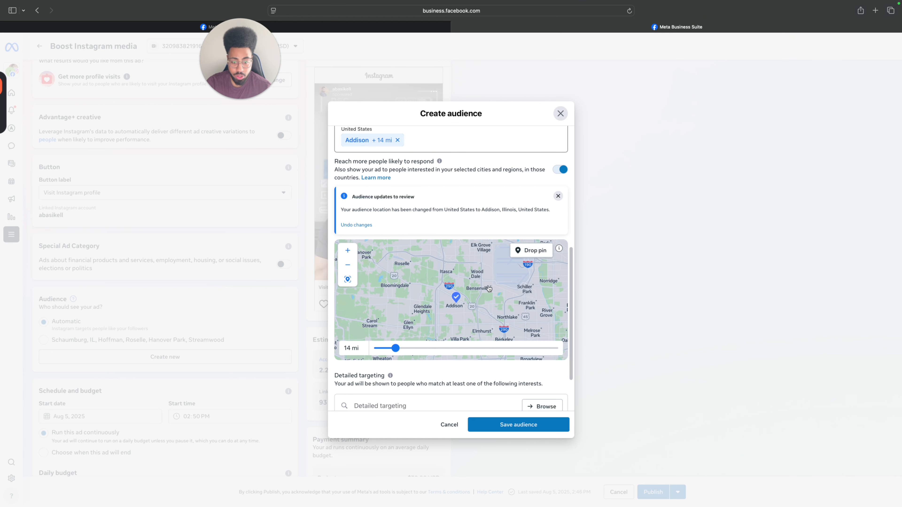
pyautogui.moveTo(490, 289)
pyautogui.mouseDown()
pyautogui.moveTo(480, 272)
pyautogui.moveTo(470, 295)
pyautogui.mouseUp()
pyautogui.scroll(-5, 479, 272)
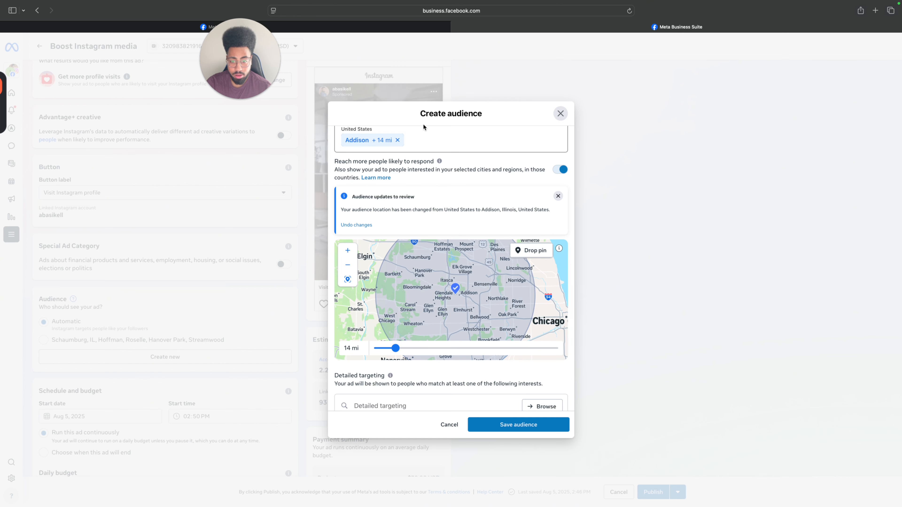
# Drop a location pin beside Addison at about 41.93, -87.98 and remove the Addison city location.
pyautogui.click(539, 255)
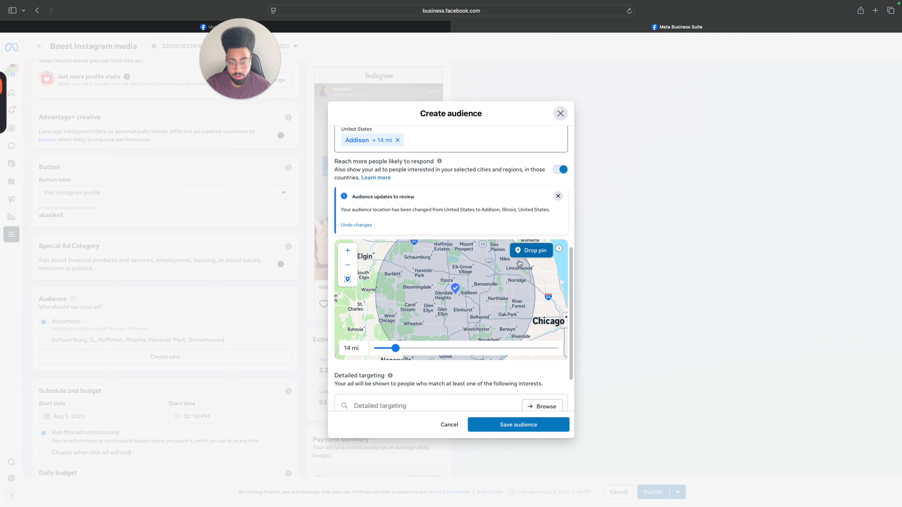
pyautogui.click(463, 299)
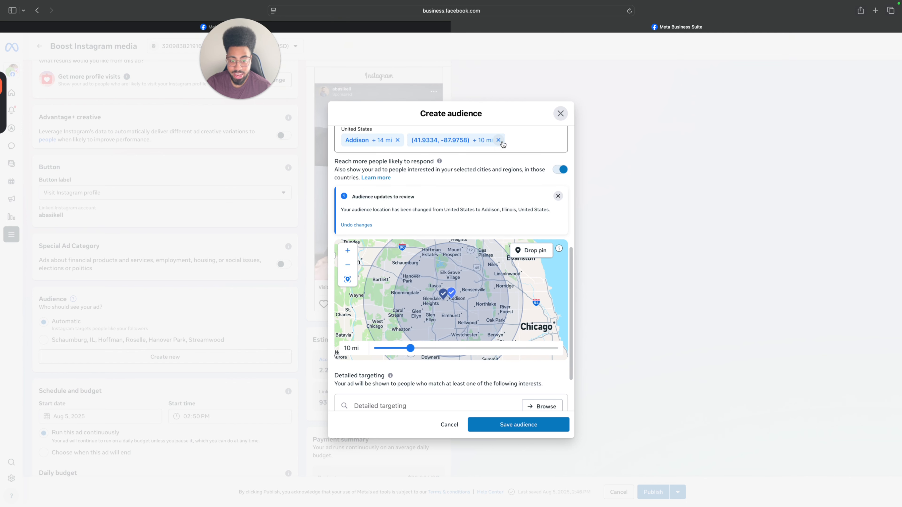
pyautogui.click(397, 141)
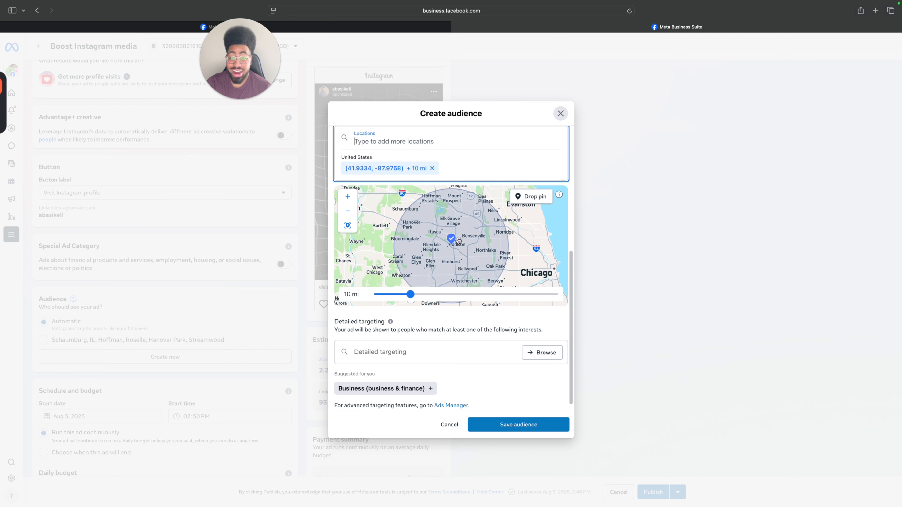
# Set the dropped pin's targeting radius to 1 mi and check the area it covers on the map.
pyautogui.moveTo(410, 295); pyautogui.dragTo(381, 294)
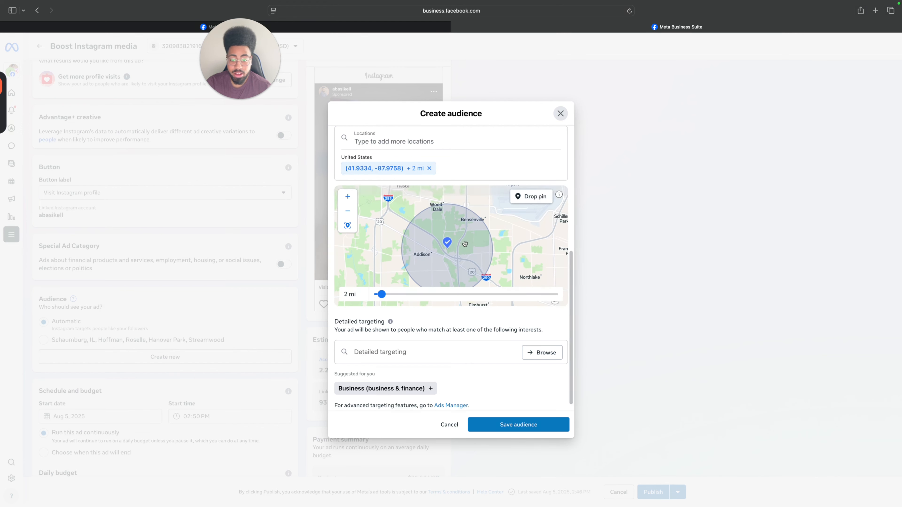
pyautogui.moveTo(452, 226); pyautogui.dragTo(447, 241)
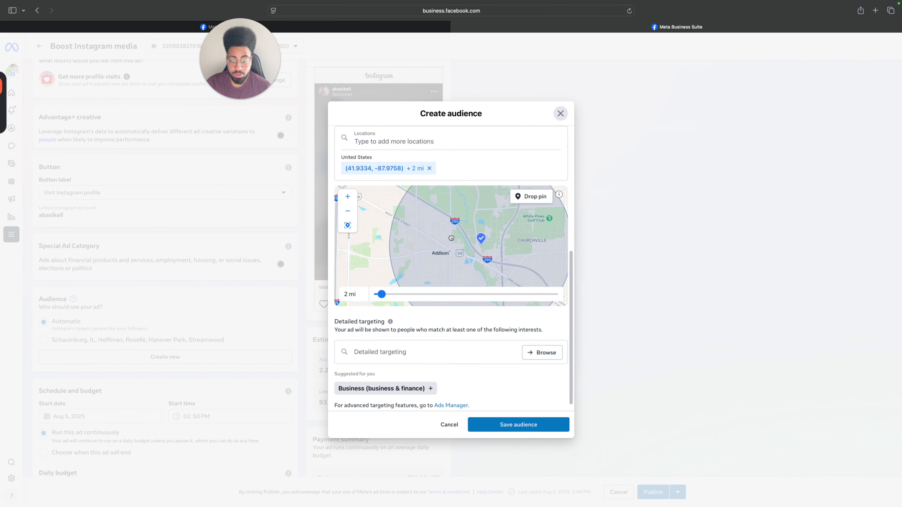
pyautogui.moveTo(379, 297); pyautogui.dragTo(369, 297)
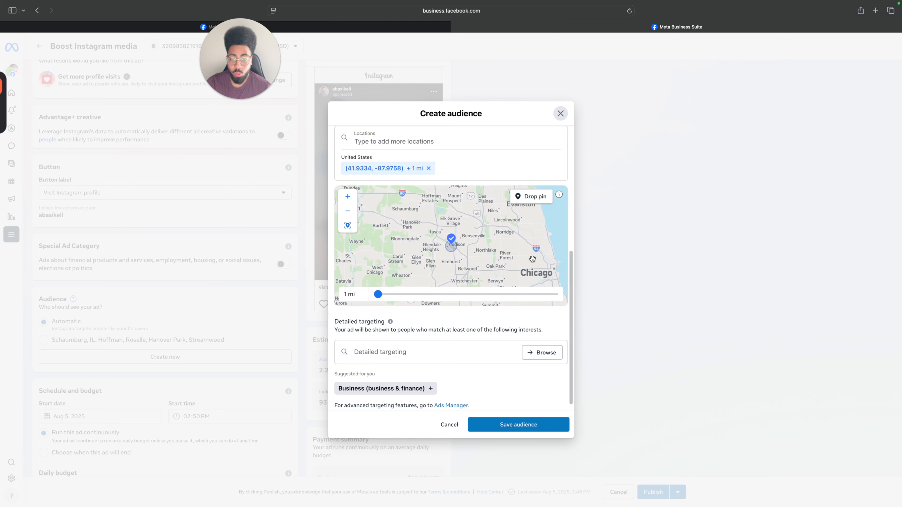
pyautogui.scroll(2, 453, 268)
pyautogui.scroll(5, 449, 235)
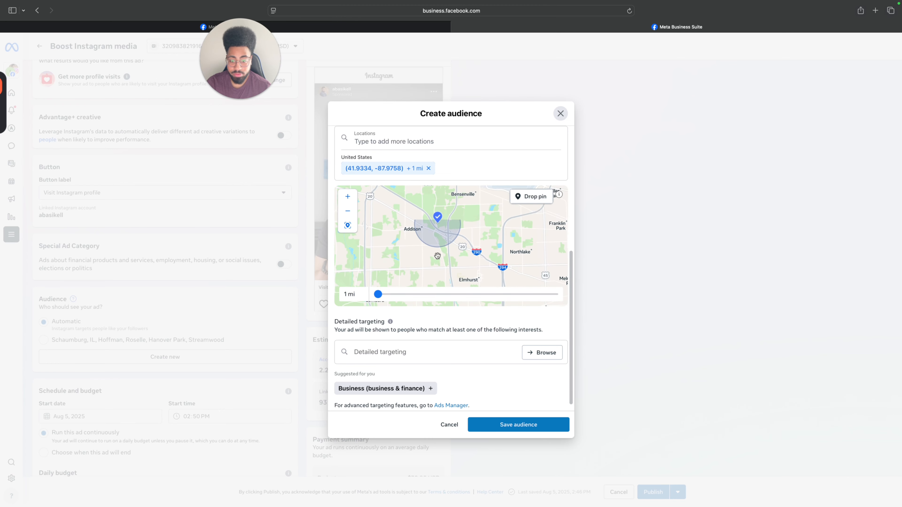
# Set the dropped pin's targeting radius to 3 mi and check which suburbs it covers on the map.
pyautogui.scroll(-5, 430, 214)
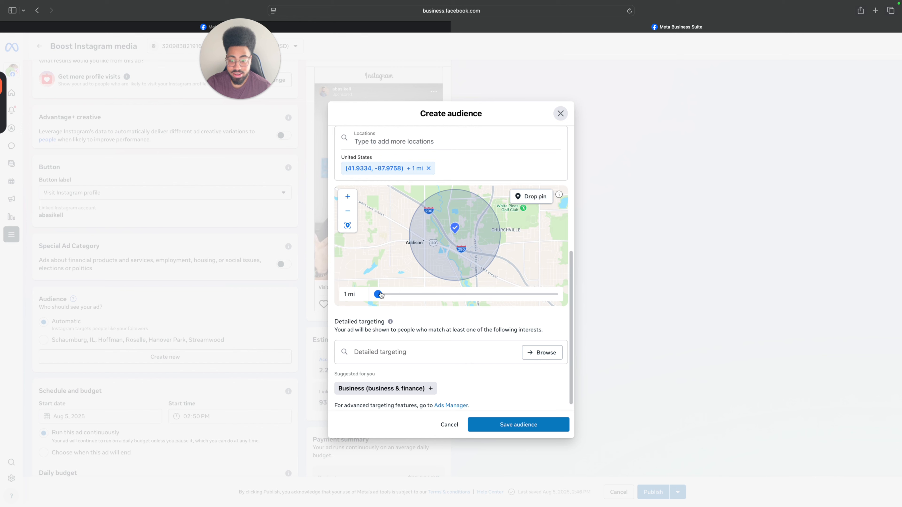
pyautogui.moveTo(378, 296); pyautogui.dragTo(382, 297)
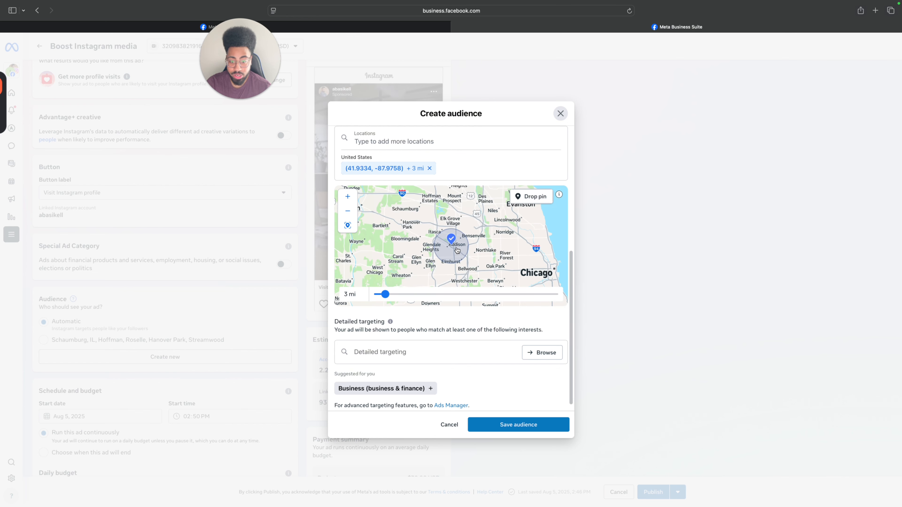
pyautogui.scroll(3, 444, 249)
pyautogui.scroll(3, 444, 249)
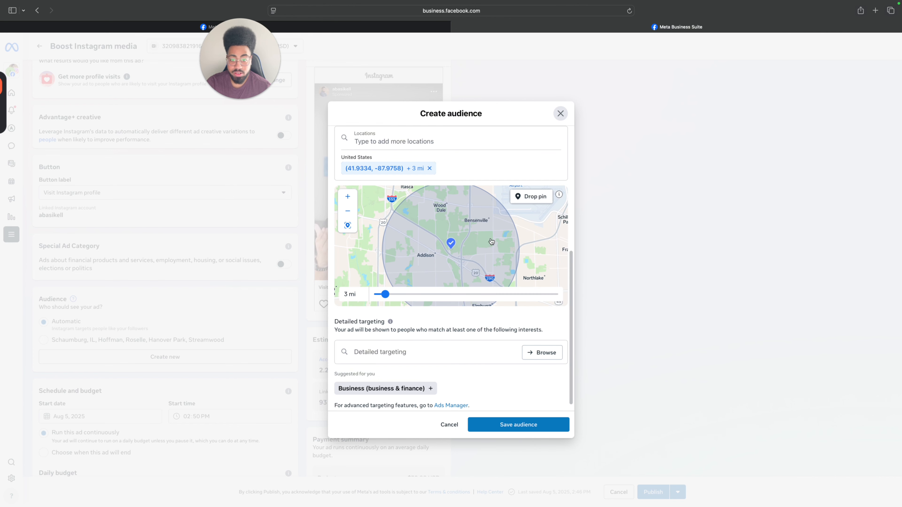
pyautogui.moveTo(495, 245); pyautogui.dragTo(490, 199)
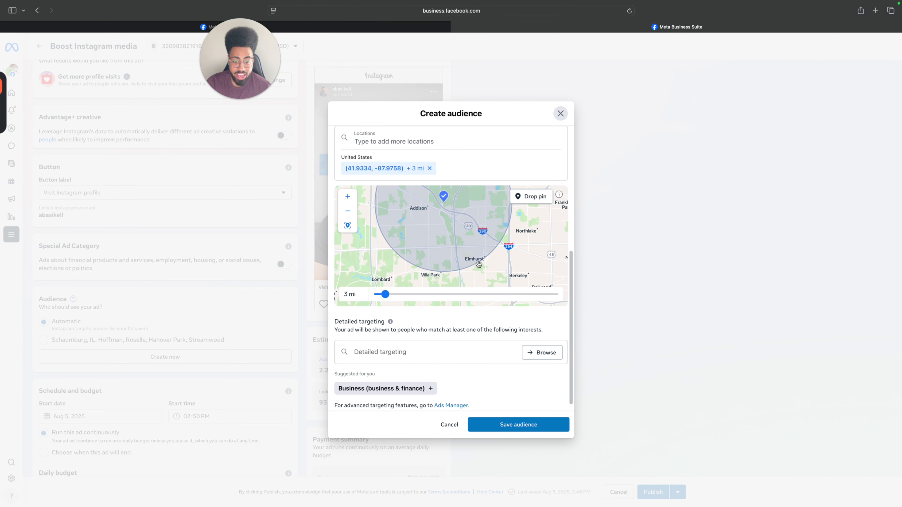
pyautogui.moveTo(453, 233); pyautogui.dragTo(479, 221)
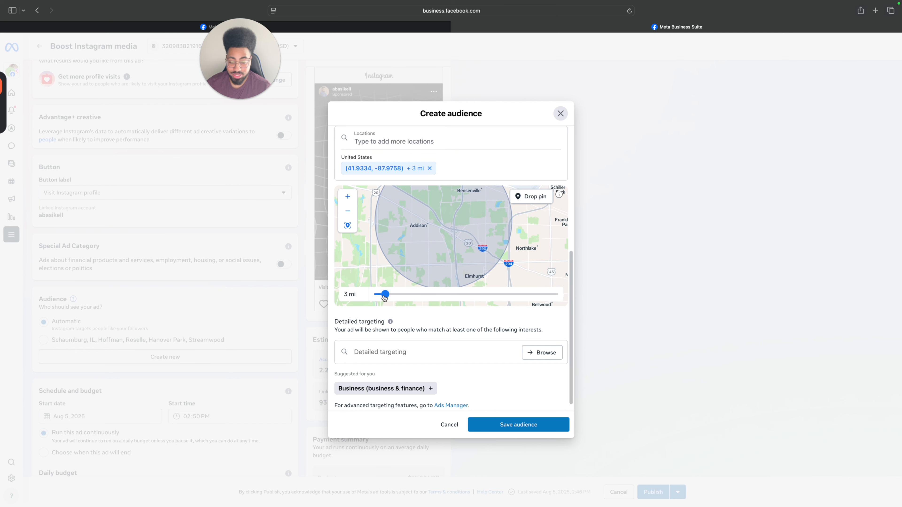
# Set the dropped pin's targeting radius to 5 mi and check the area covered around Addison, Bensenville and Elmhurst.
pyautogui.moveTo(386, 295); pyautogui.dragTo(392, 295)
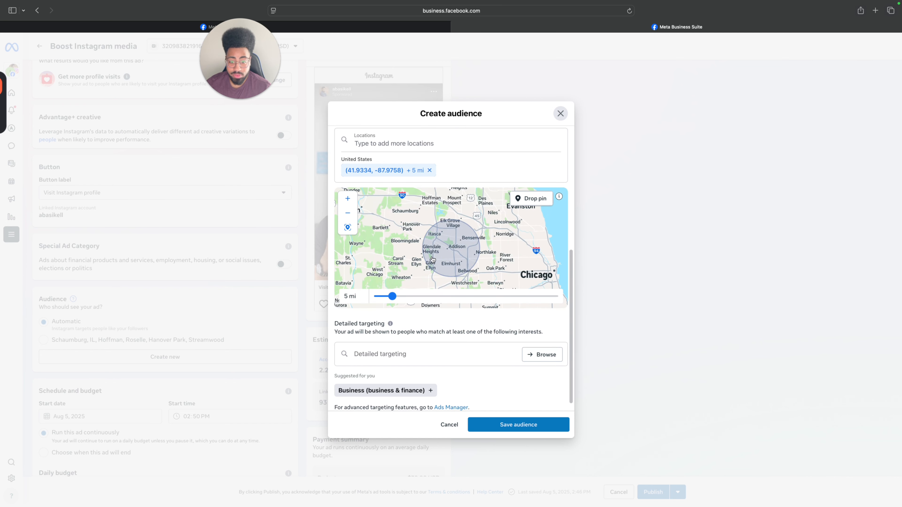
pyautogui.scroll(5, 433, 259)
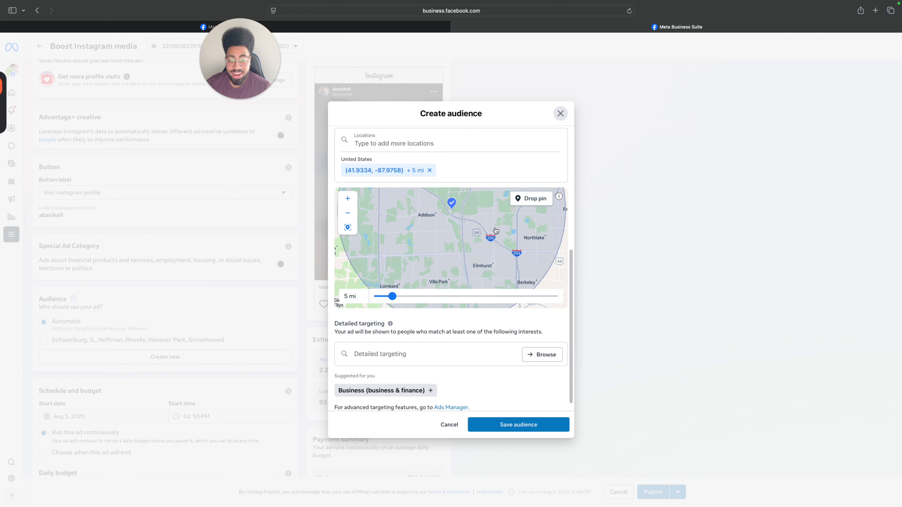
pyautogui.moveTo(468, 228); pyautogui.dragTo(469, 256)
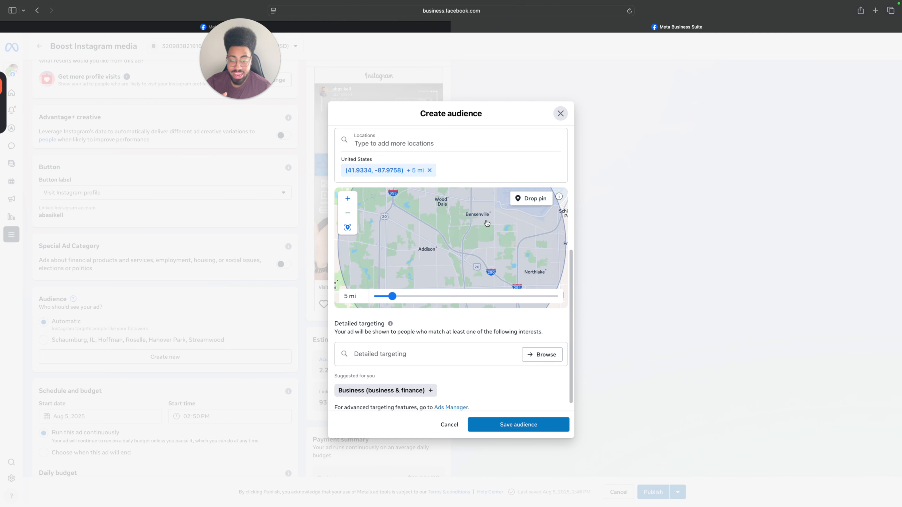
pyautogui.moveTo(487, 223); pyautogui.dragTo(492, 200)
pyautogui.moveTo(511, 284); pyautogui.dragTo(521, 261)
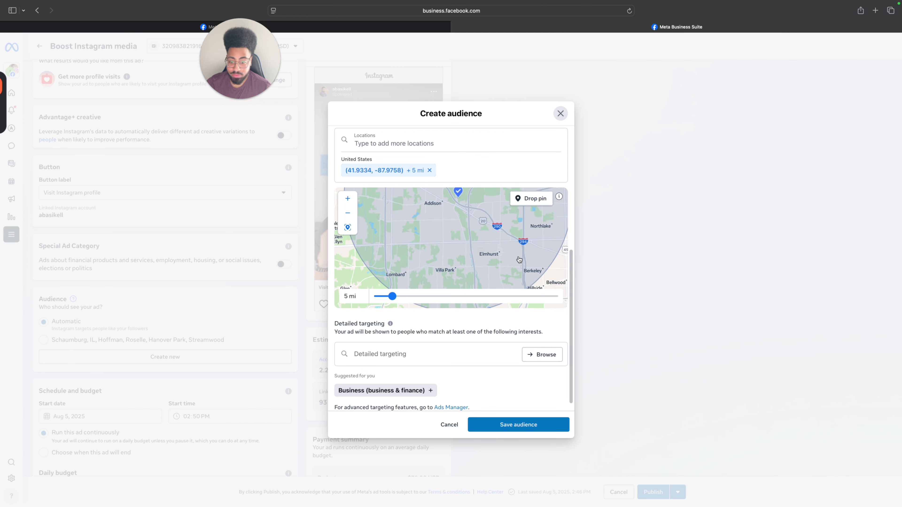
# Save the custom audience without any detailed targeting interests and select Addison as the ad's audience.
pyautogui.scroll(-1, 406, 299)
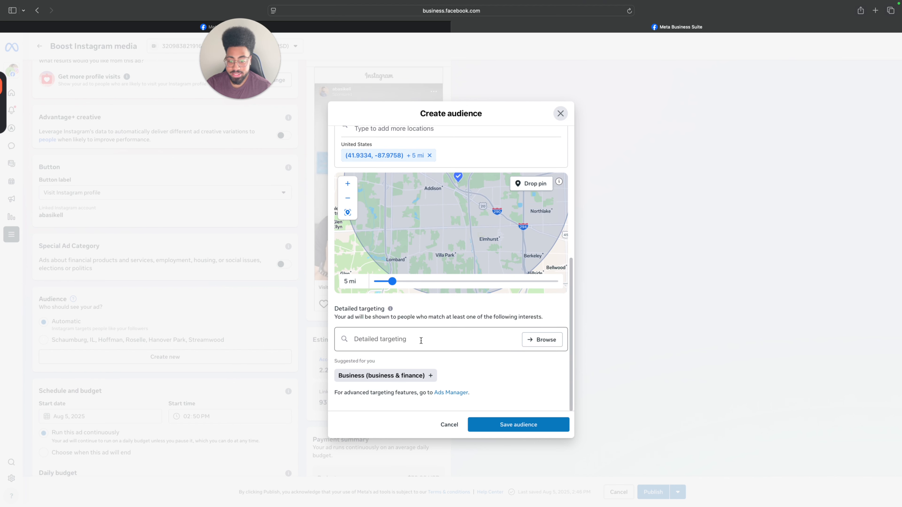
pyautogui.click(377, 340)
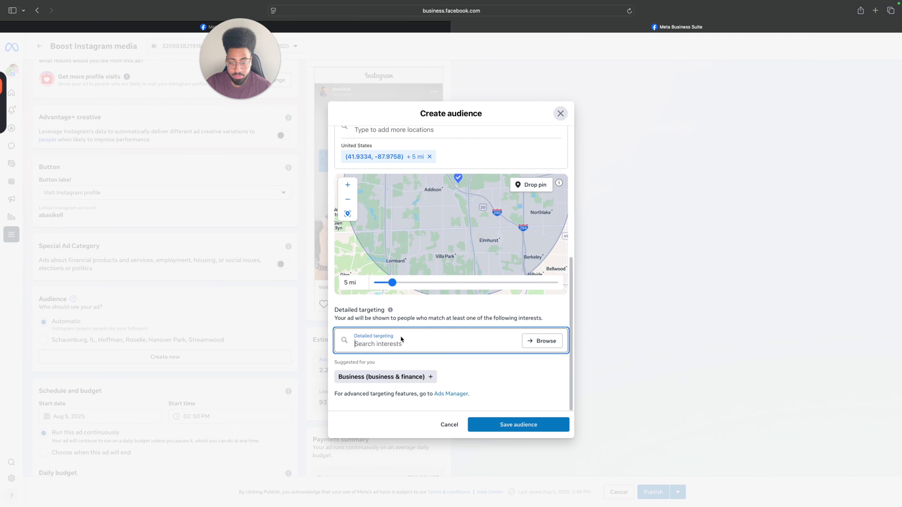
pyautogui.click(456, 361)
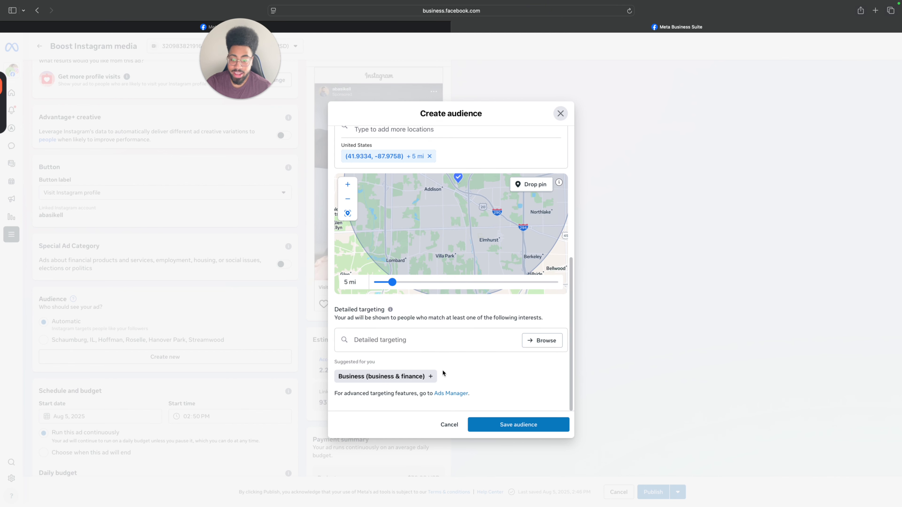
pyautogui.scroll(1, 484, 303)
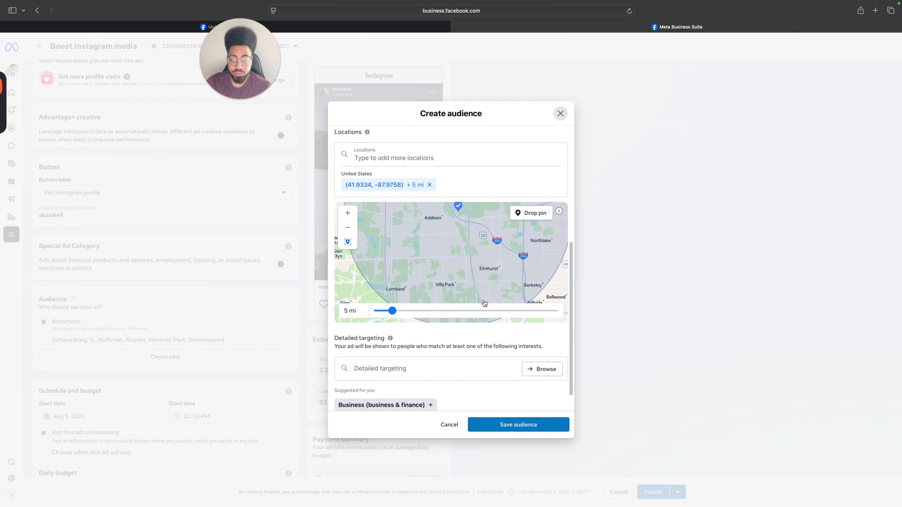
pyautogui.click(533, 429)
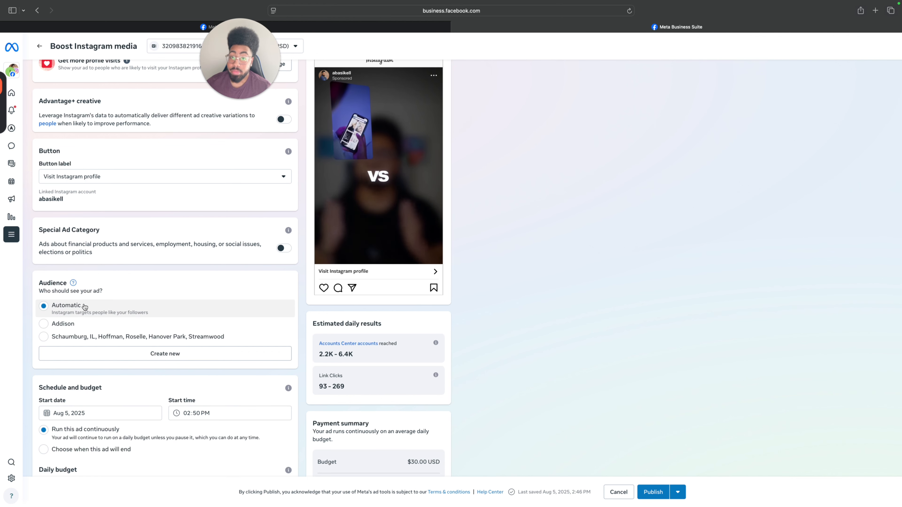
pyautogui.click(69, 329)
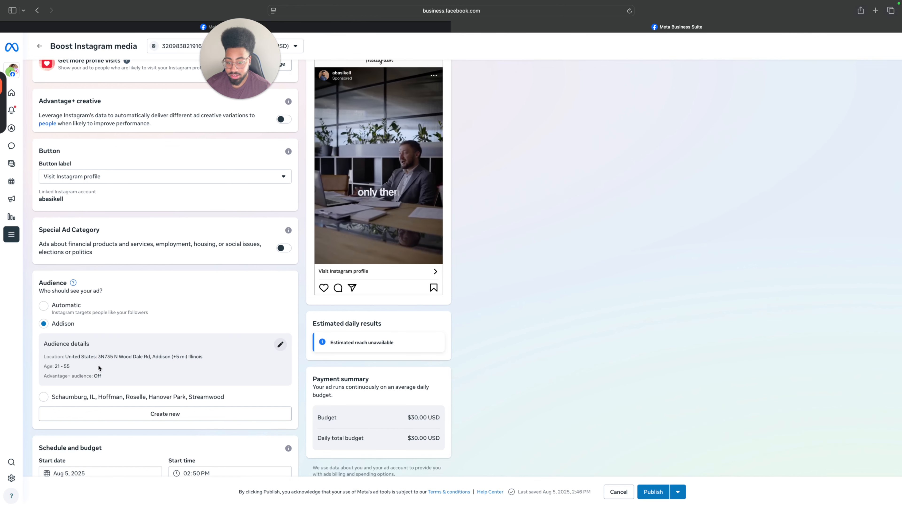
# Review the audience, schedule and budget settings and set the ad's daily budget to $20.00.
pyautogui.scroll(-3, 169, 363)
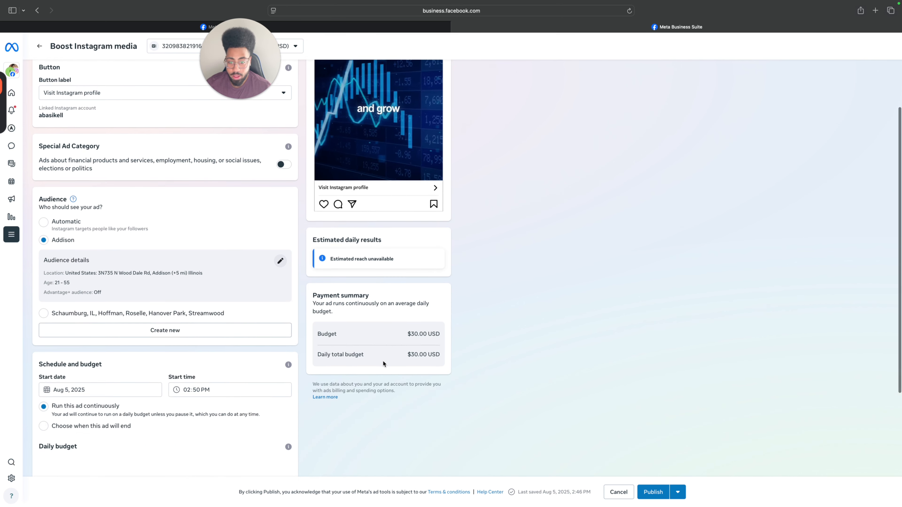
pyautogui.scroll(-5, 227, 351)
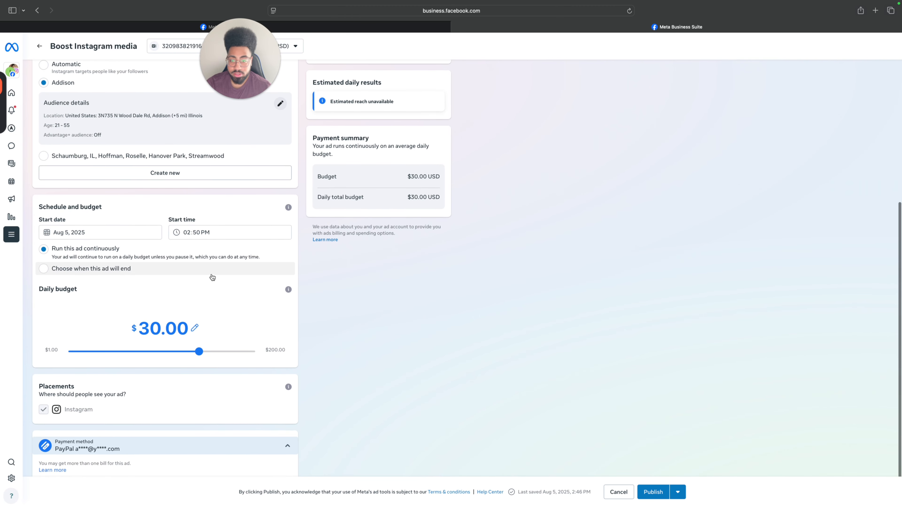
pyautogui.scroll(1, 214, 270)
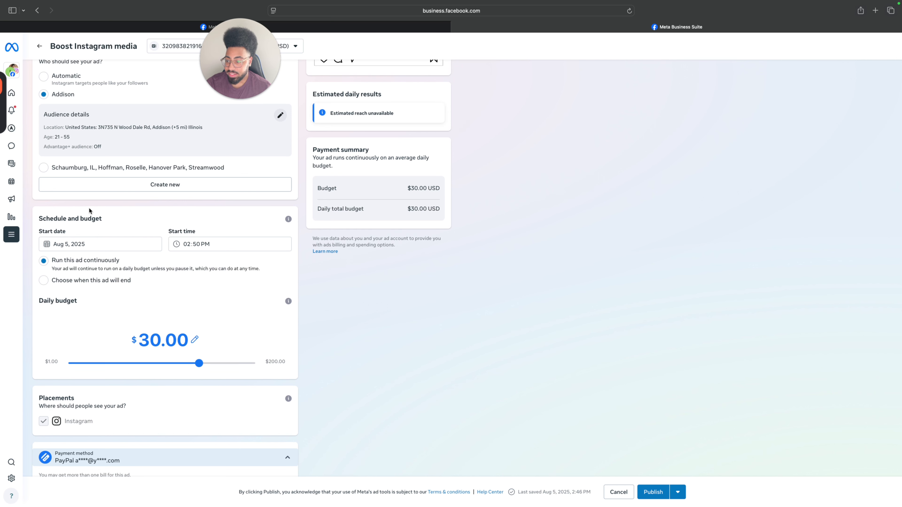
pyautogui.scroll(1, 115, 219)
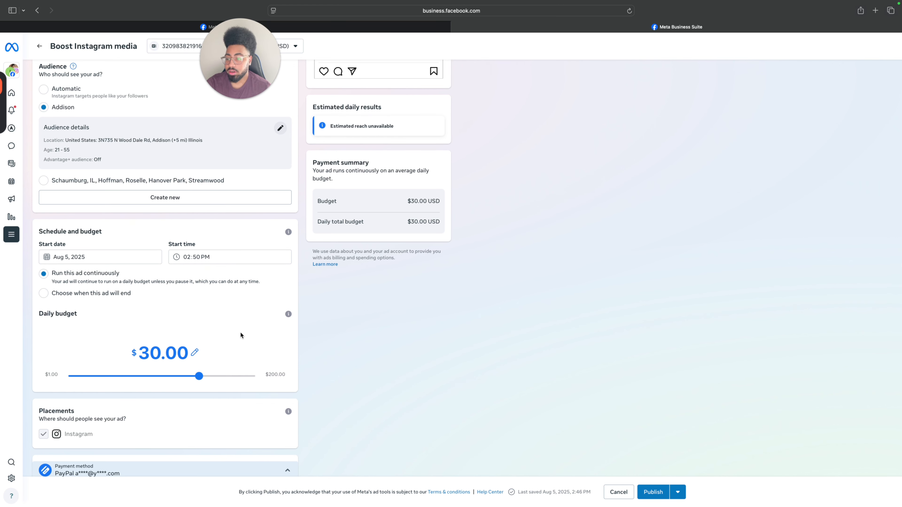
pyautogui.scroll(-1, 240, 332)
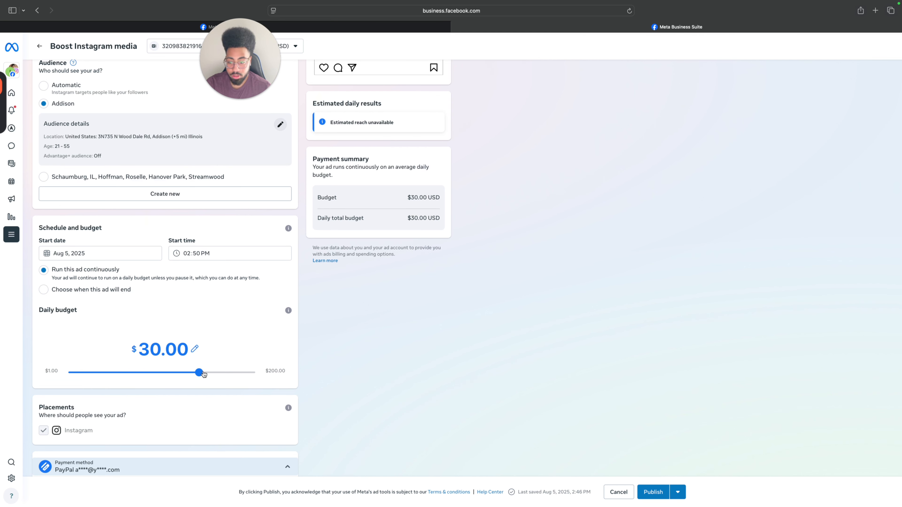
pyautogui.moveTo(200, 372); pyautogui.dragTo(183, 373)
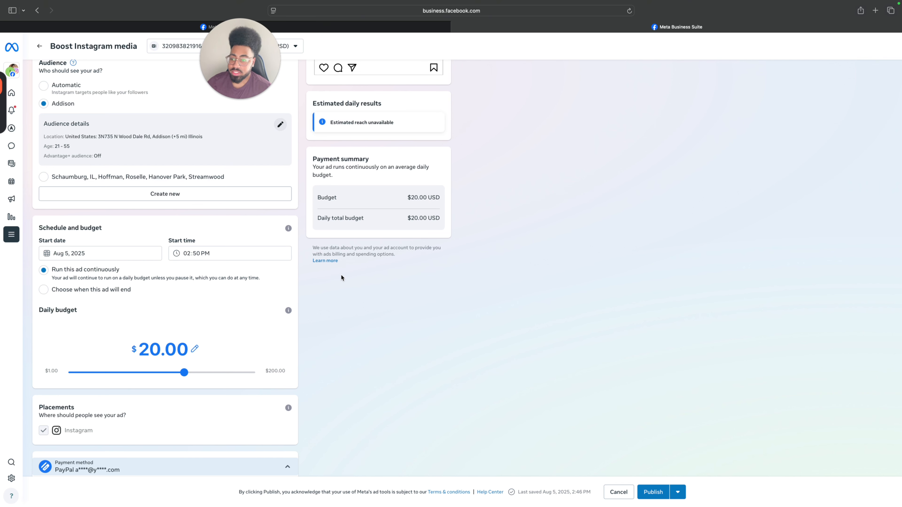
# Give the ad a fixed end date with a 7-day run ending Aug 12, 2025, and review the payment summary.
pyautogui.click(61, 291)
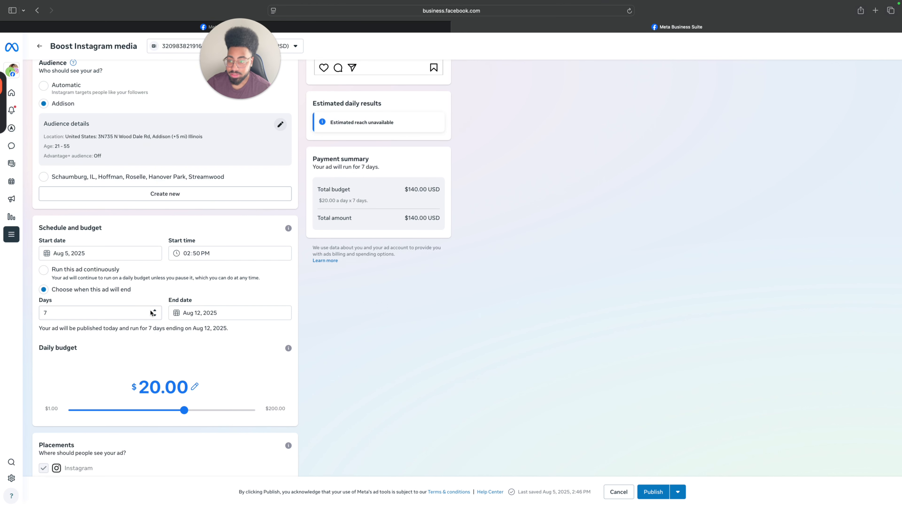
pyautogui.scroll(-2, 173, 295)
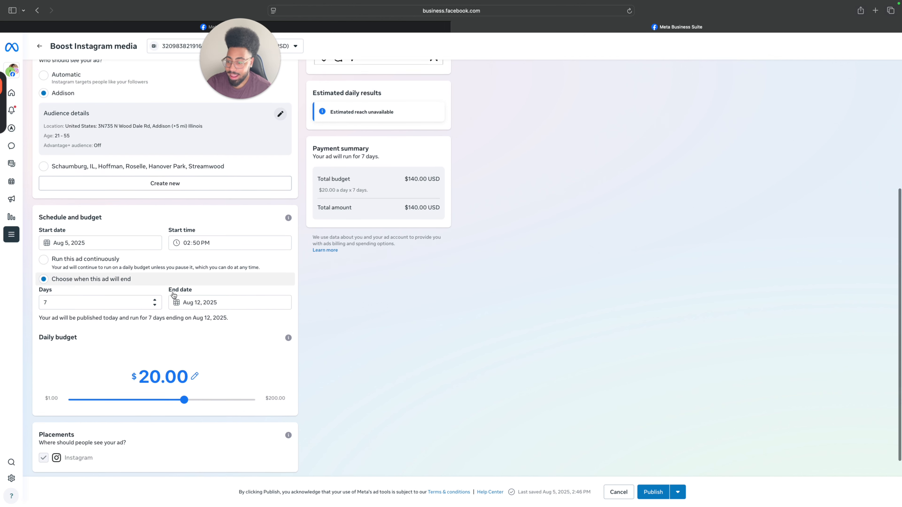
pyautogui.scroll(2, 173, 294)
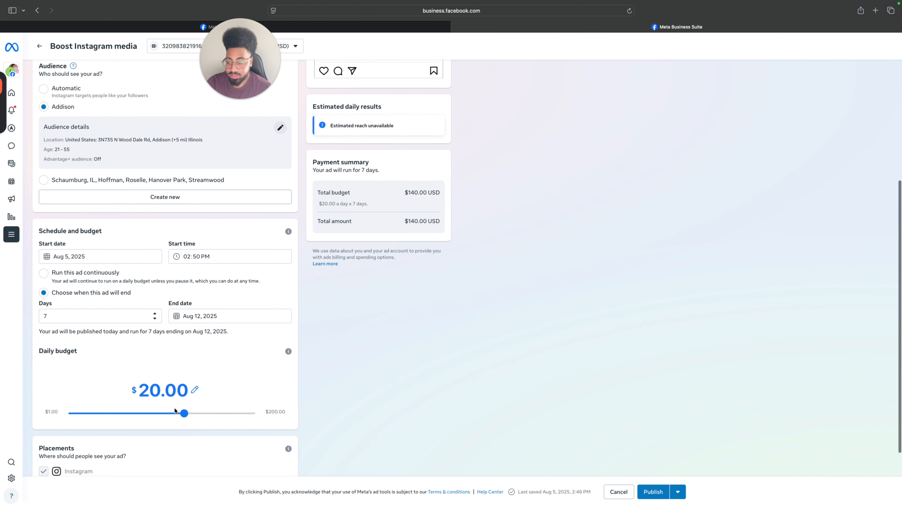
pyautogui.scroll(1, 403, 174)
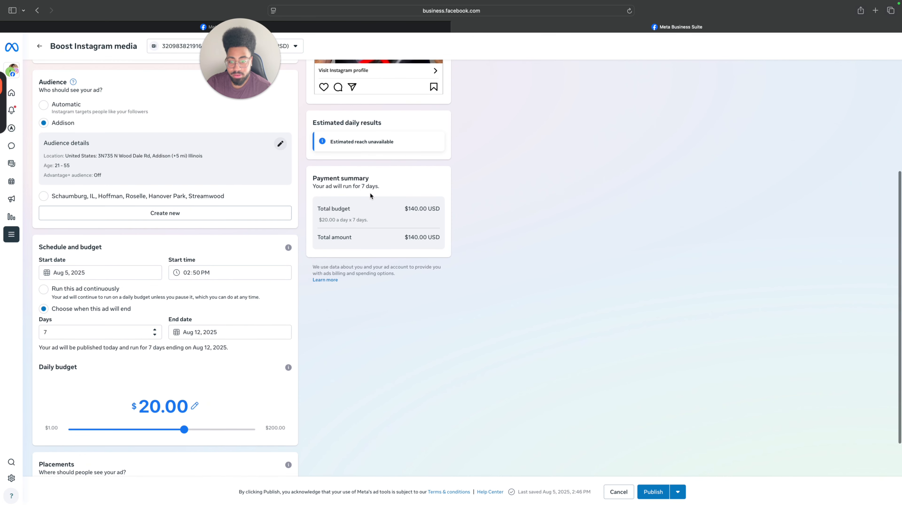
pyautogui.scroll(1, 348, 172)
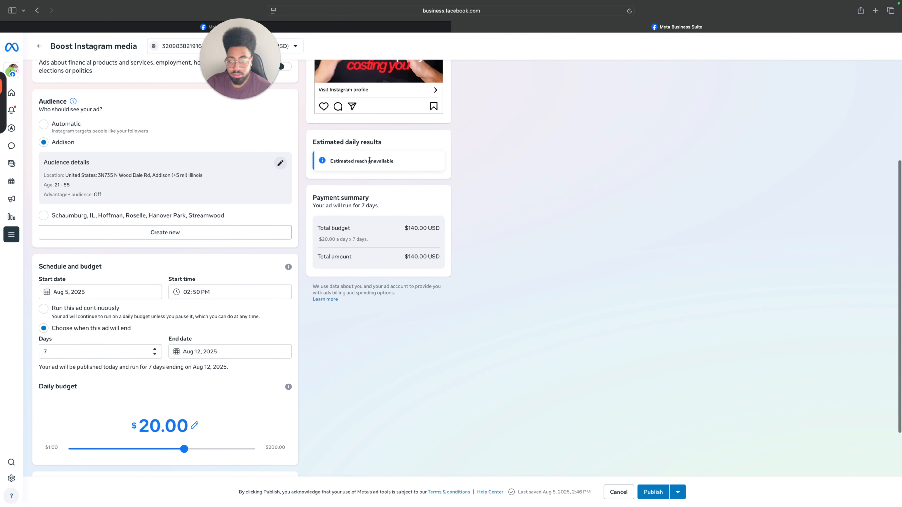
pyautogui.scroll(1, 369, 160)
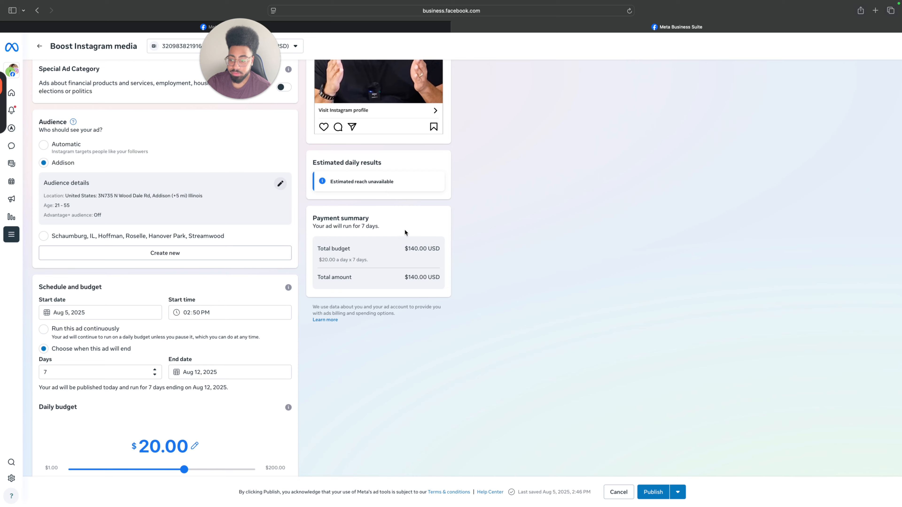
# Reduce the ad's daily budget to $12.00 and check the total in the payment summary.
pyautogui.scroll(-2, 406, 229)
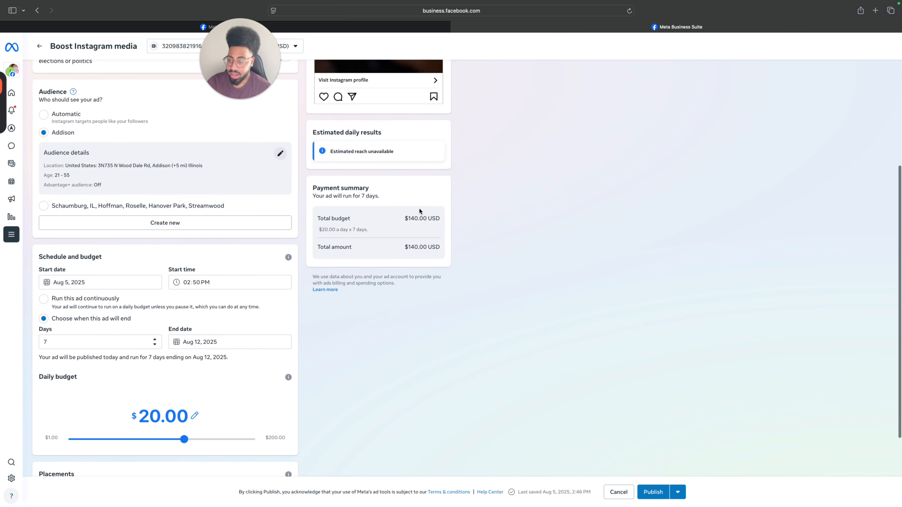
pyautogui.scroll(-1, 225, 377)
pyautogui.moveTo(184, 420); pyautogui.dragTo(161, 420)
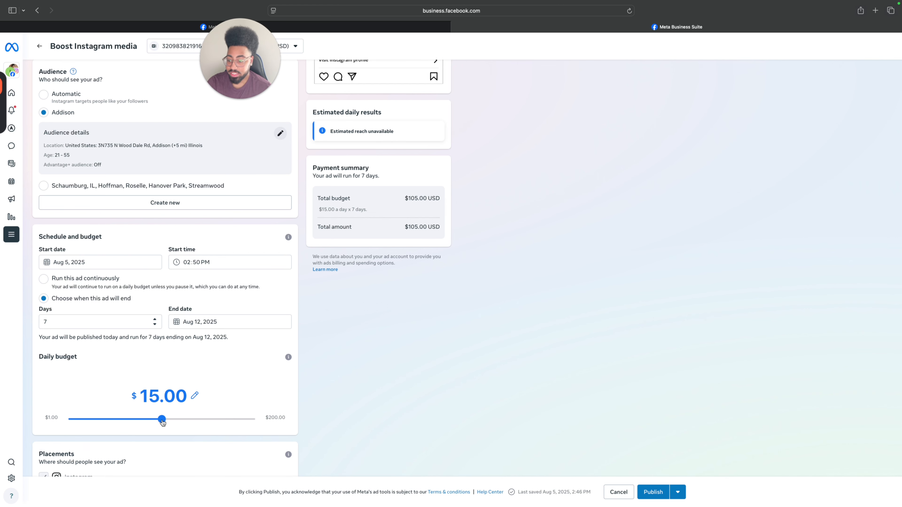
pyautogui.moveTo(162, 422)
pyautogui.mouseDown()
pyautogui.moveTo(137, 420)
pyautogui.moveTo(167, 421)
pyautogui.moveTo(147, 420)
pyautogui.mouseUp()
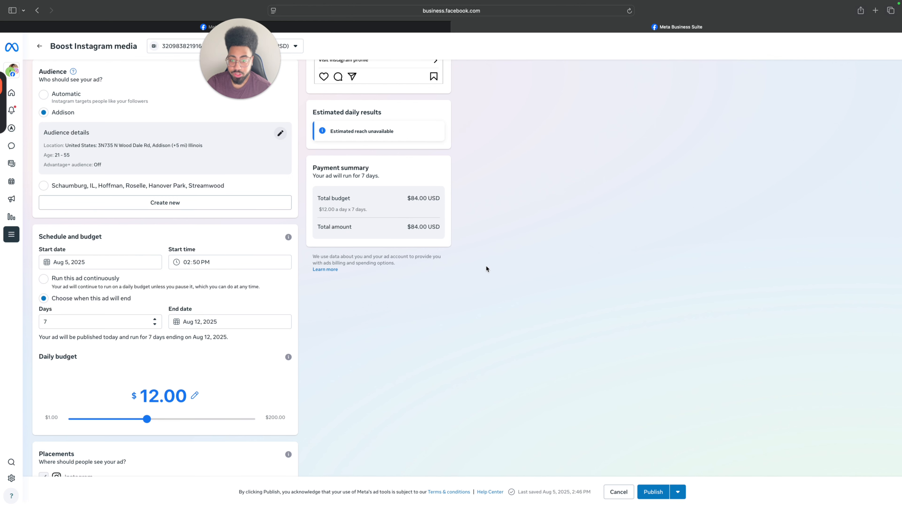
pyautogui.scroll(1, 455, 252)
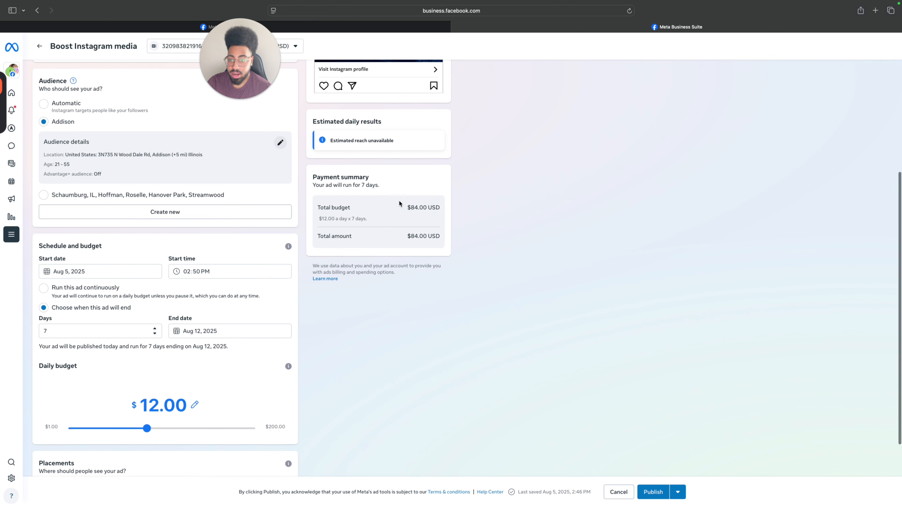
pyautogui.scroll(-5, 605, 210)
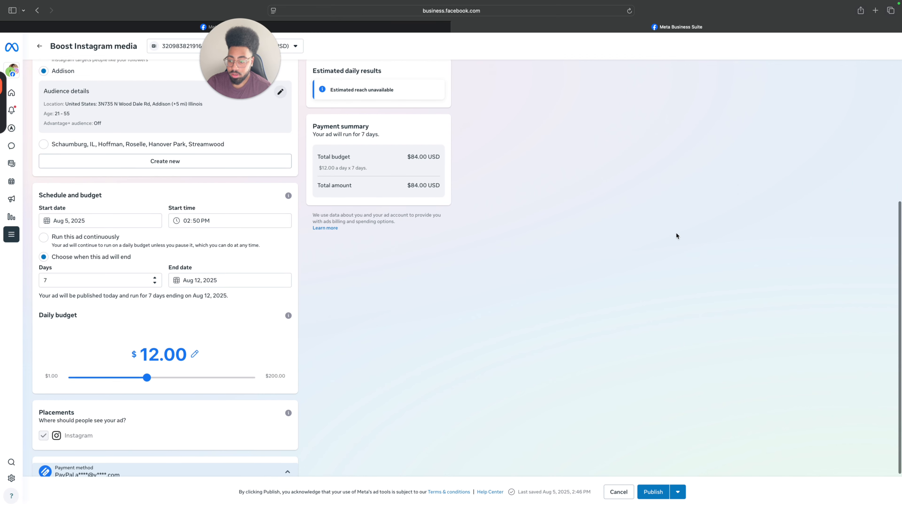
# Examine the estimated daily results and audience settings of the continuously running boost aimed at Addison.
pyautogui.moveTo(224, 2)
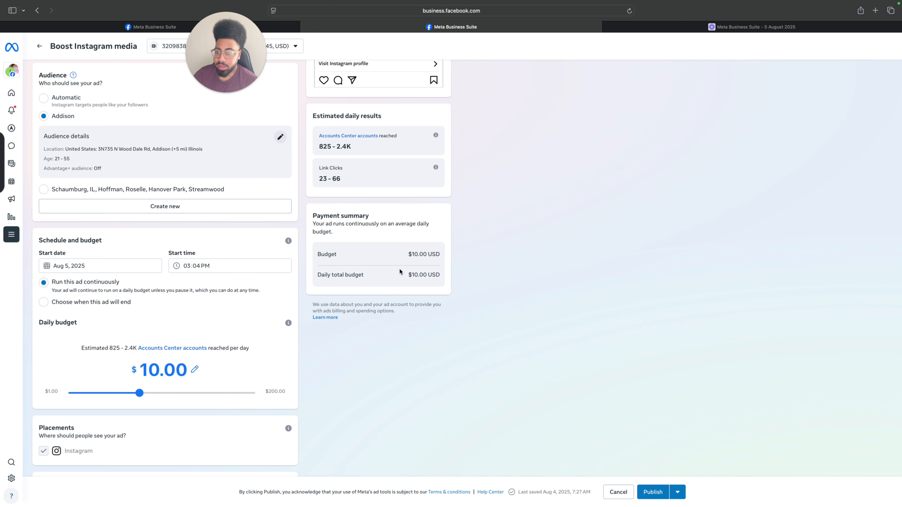
pyautogui.scroll(1, 625, 254)
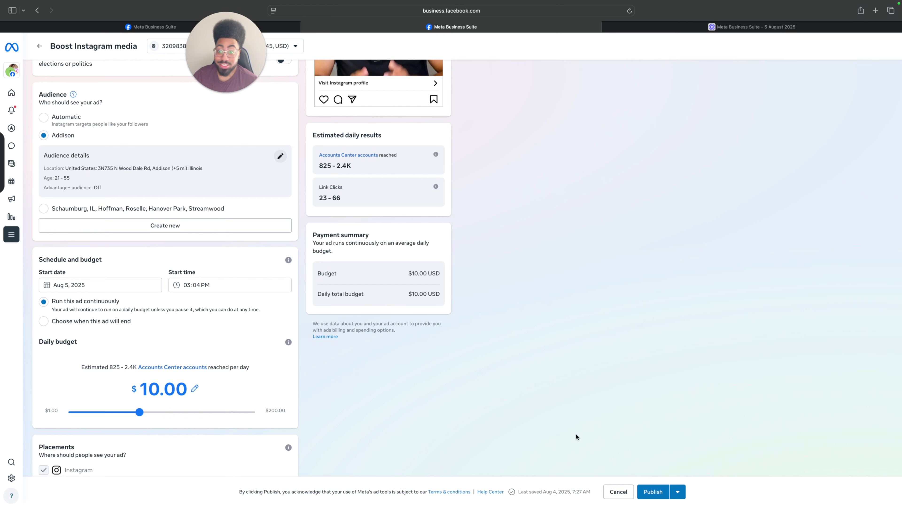
pyautogui.scroll(5, 575, 434)
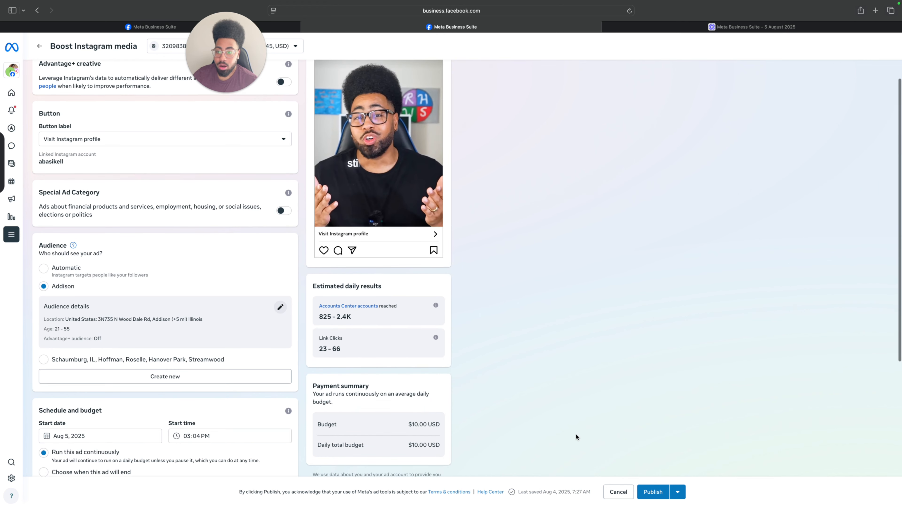
# Review the boost's goal, Advantage+ creative, button, special ad category, audience, schedule and daily budget settings.
pyautogui.scroll(2, 576, 434)
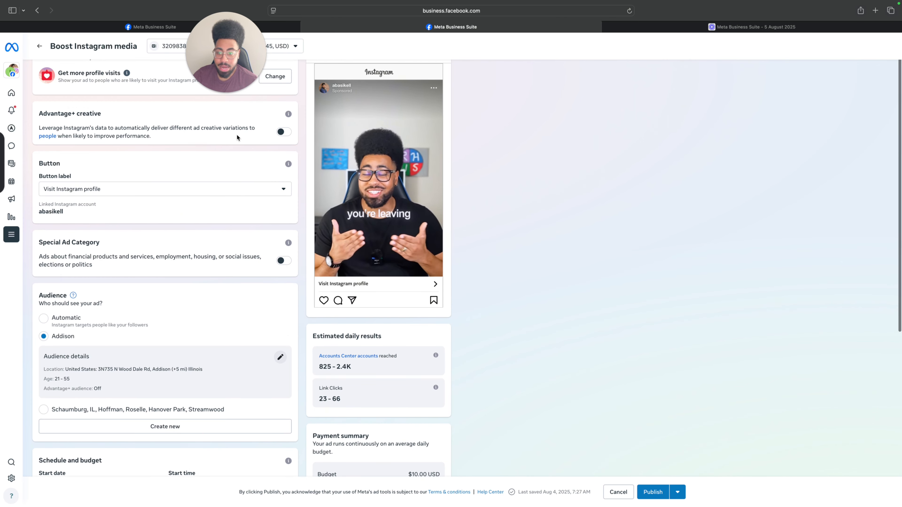
pyautogui.scroll(-2, 275, 142)
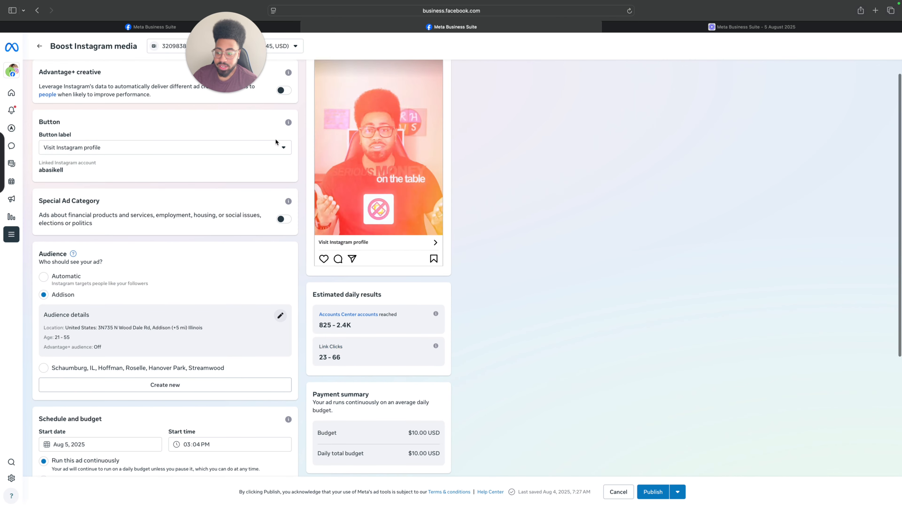
pyautogui.scroll(-2, 265, 118)
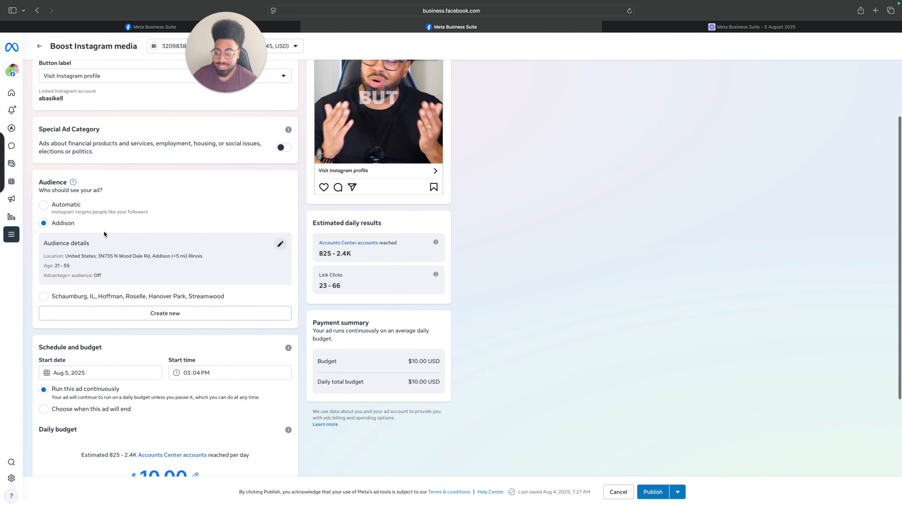
pyautogui.scroll(-4, 103, 231)
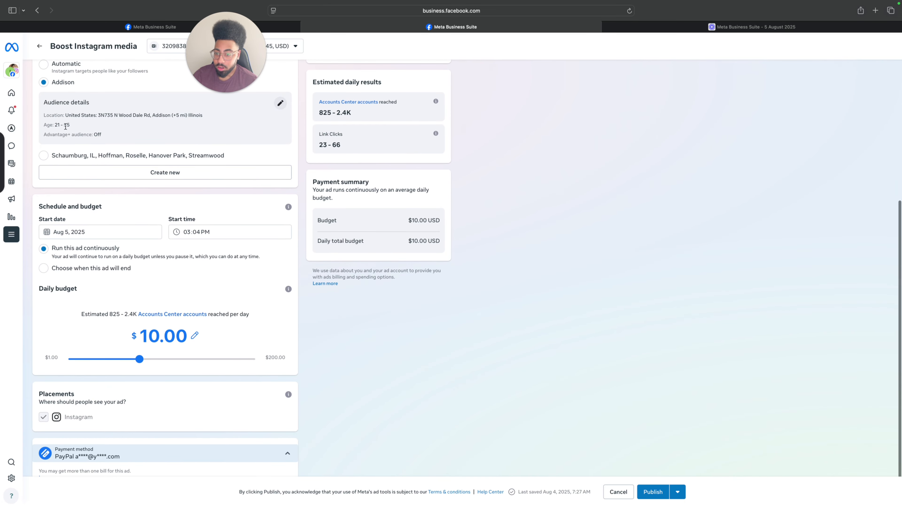
pyautogui.scroll(8, 138, 203)
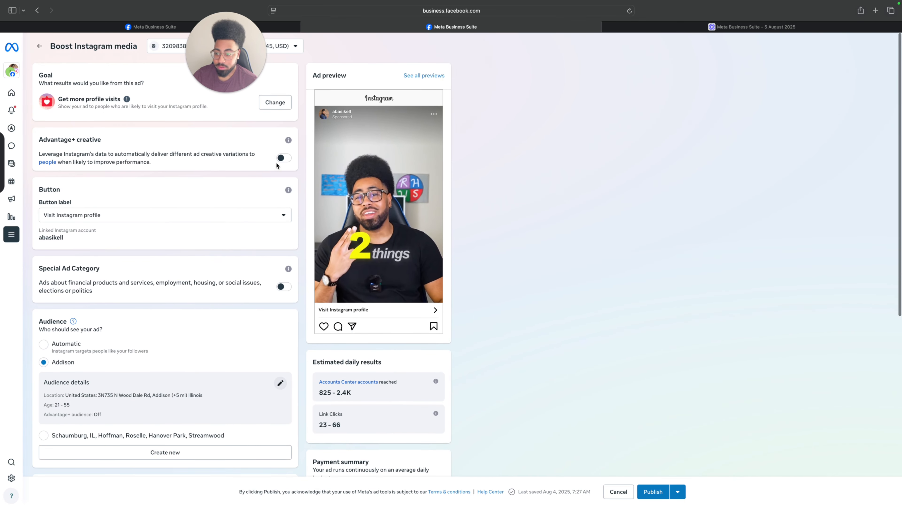
pyautogui.scroll(-3, 265, 281)
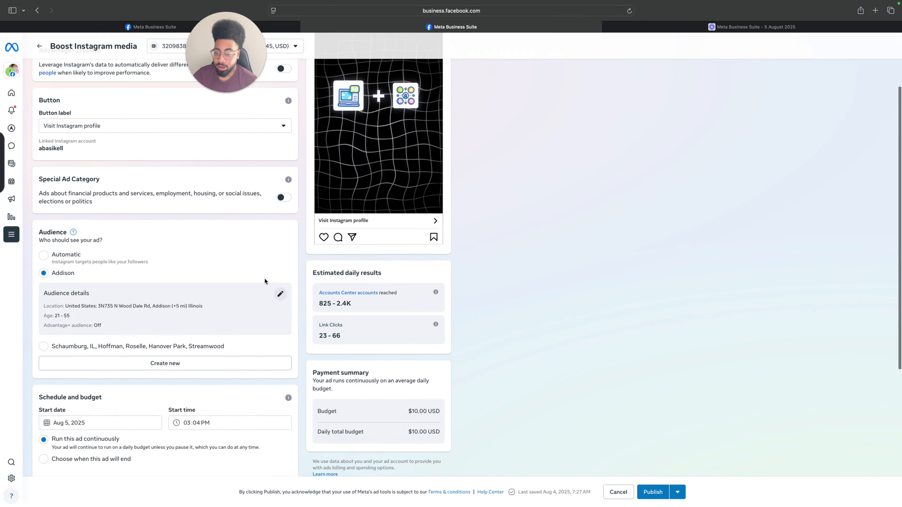
pyautogui.scroll(-5, 266, 280)
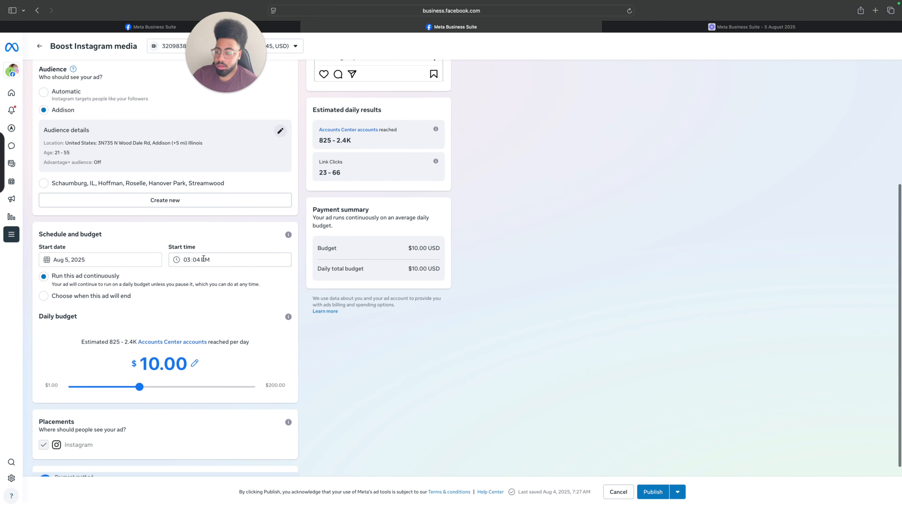
pyautogui.scroll(-1, 160, 305)
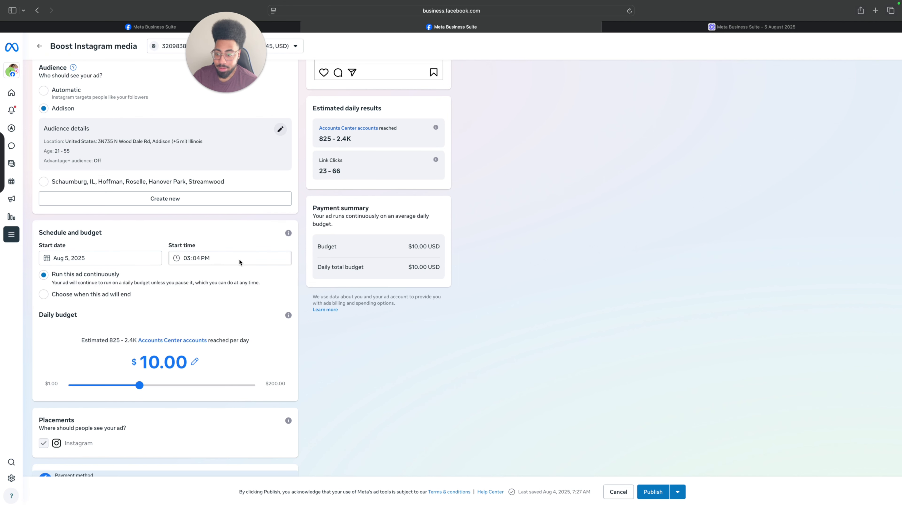
pyautogui.scroll(-2, 280, 323)
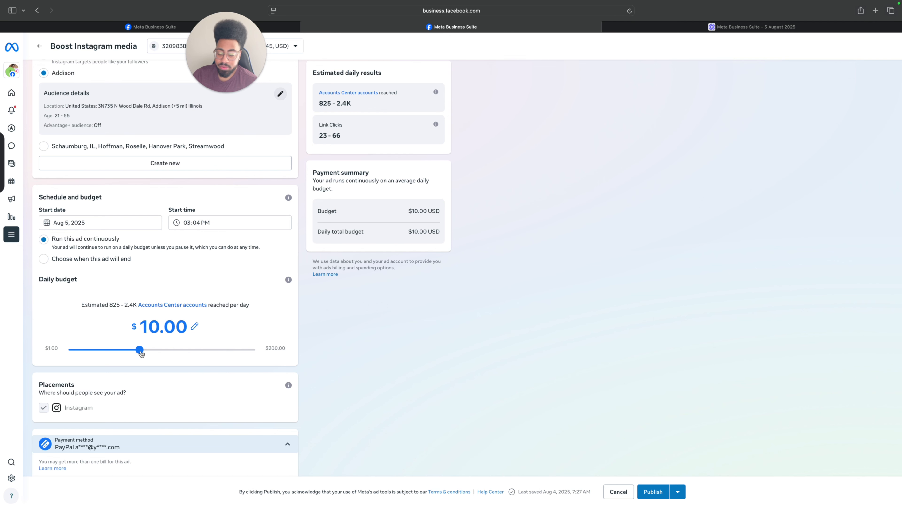
# Try a $30.00 daily budget to compare the estimated daily results, and return the budget to $10.00.
pyautogui.moveTo(141, 352); pyautogui.dragTo(139, 386)
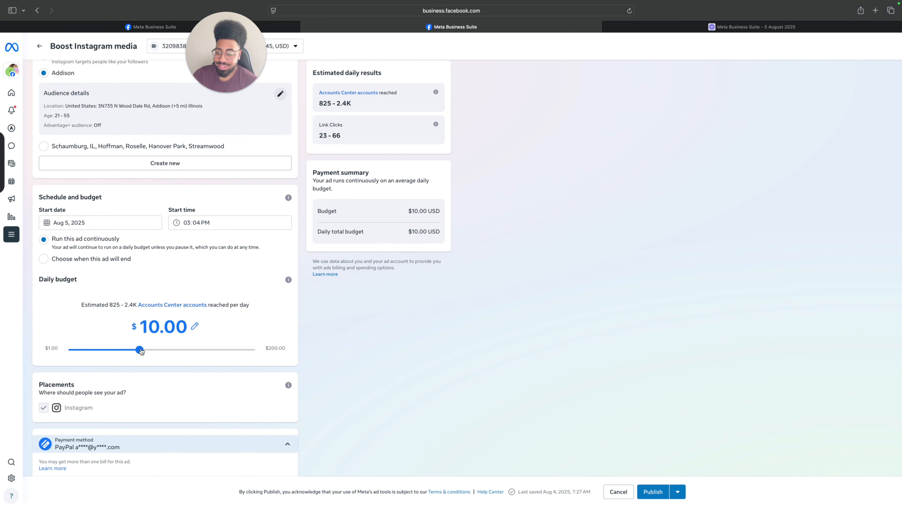
pyautogui.moveTo(141, 351); pyautogui.dragTo(204, 352)
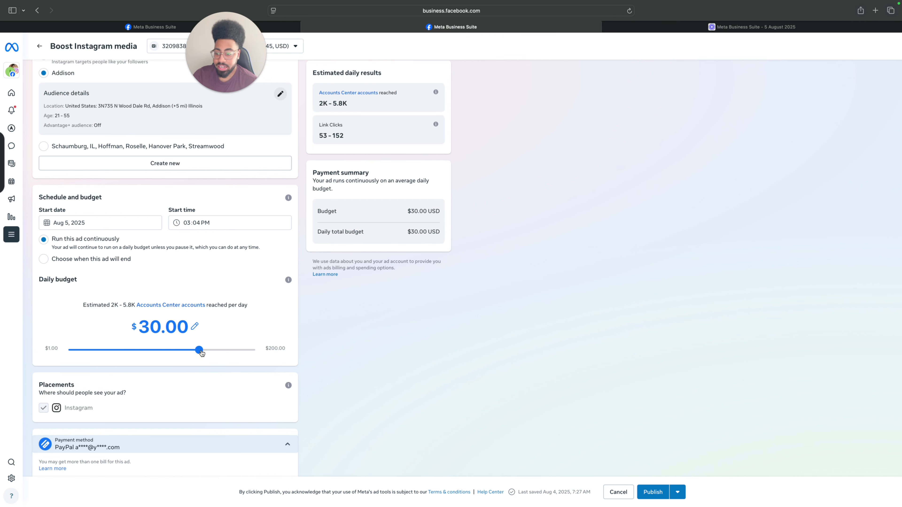
pyautogui.moveTo(204, 352); pyautogui.dragTo(141, 353)
pyautogui.scroll(1, 343, 327)
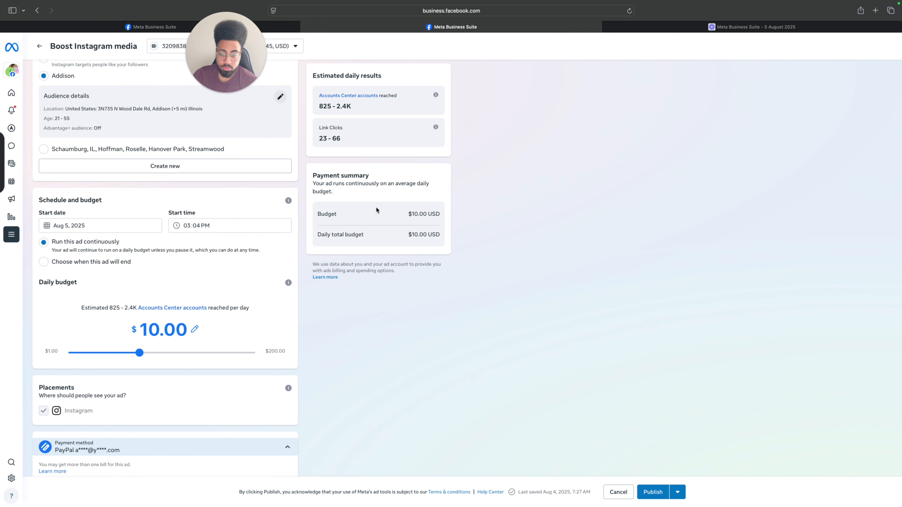
pyautogui.scroll(1, 372, 128)
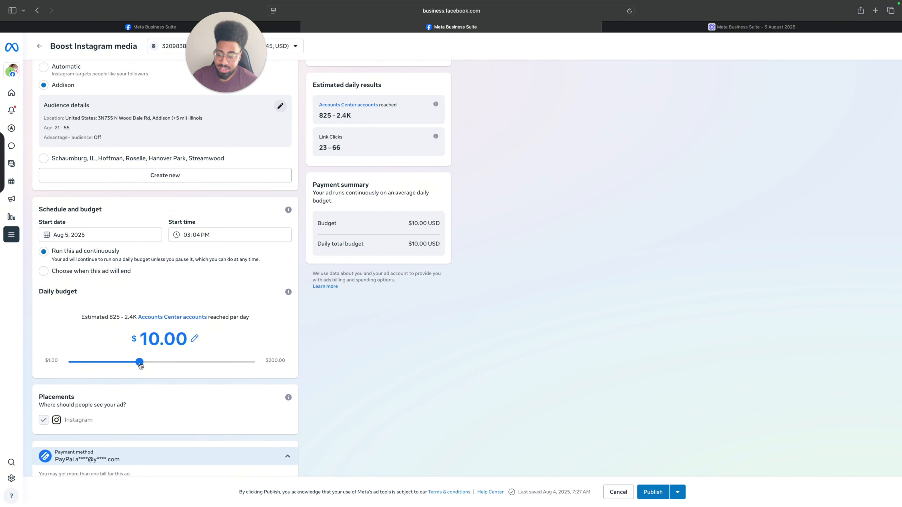
# Raise the continuously running ad's daily budget first to $20.00 and finally to $30.00.
pyautogui.moveTo(141, 365); pyautogui.dragTo(182, 364)
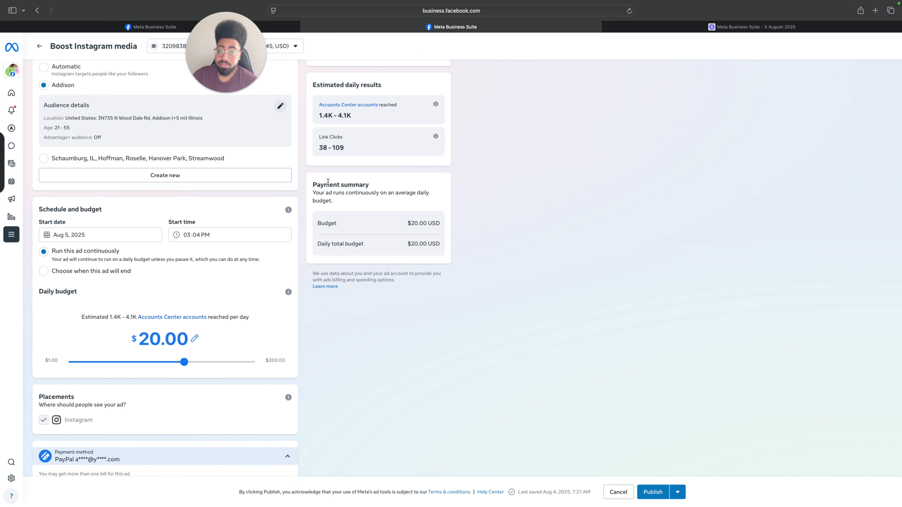
pyautogui.scroll(-1, 355, 160)
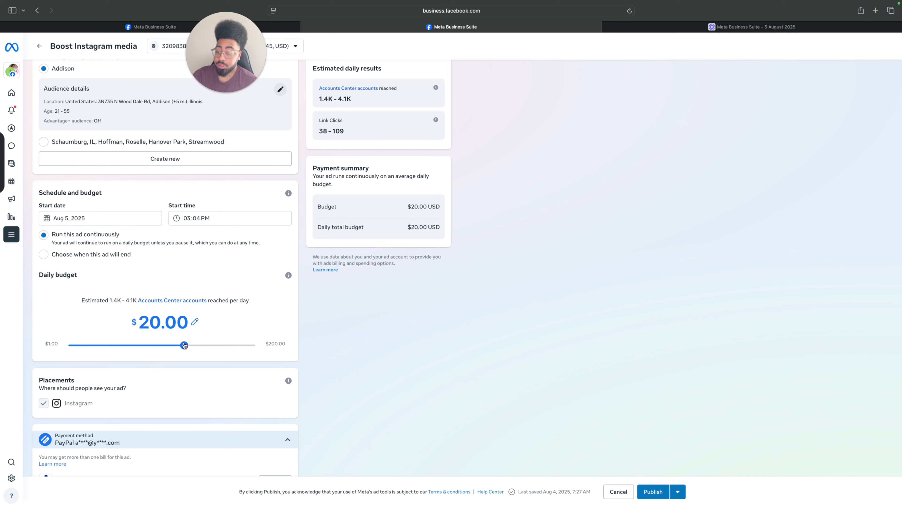
pyautogui.moveTo(184, 345); pyautogui.dragTo(200, 347)
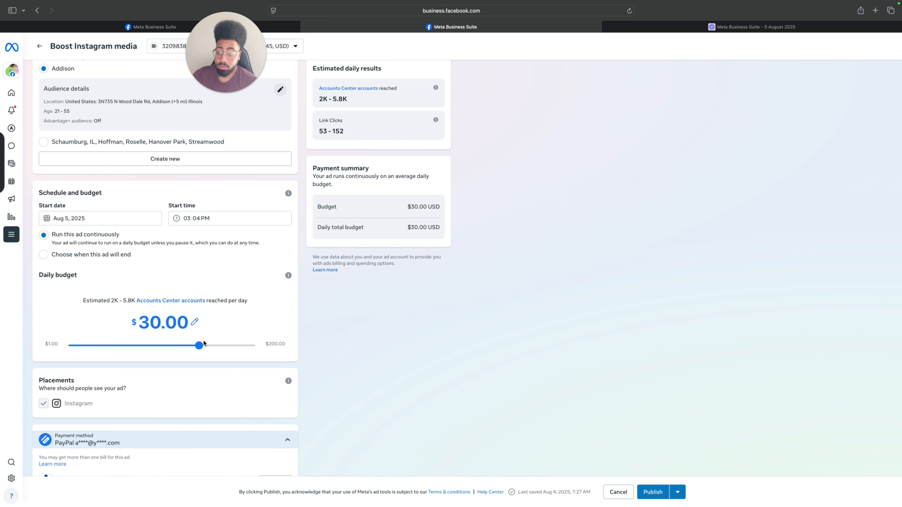
# Check the ad's Instagram placement and payment method, and read and dismiss the help note about placements.
pyautogui.scroll(2, 263, 337)
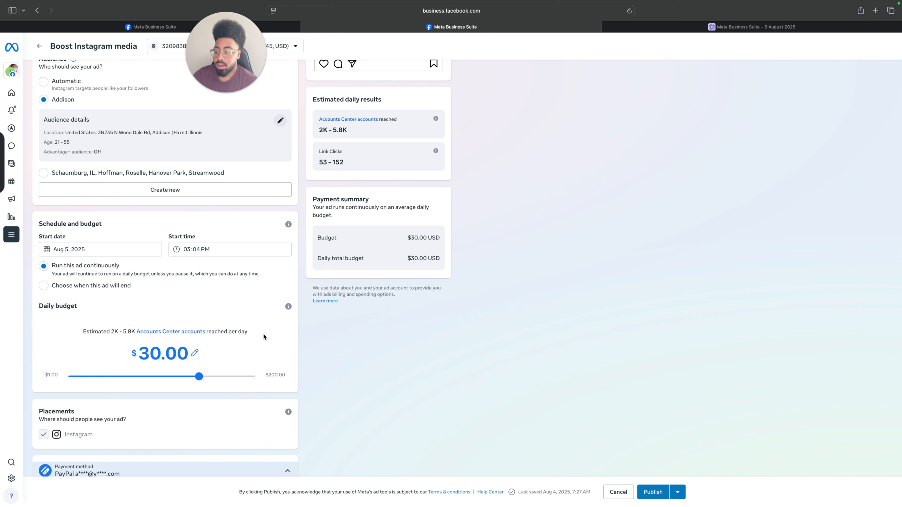
pyautogui.scroll(1, 202, 336)
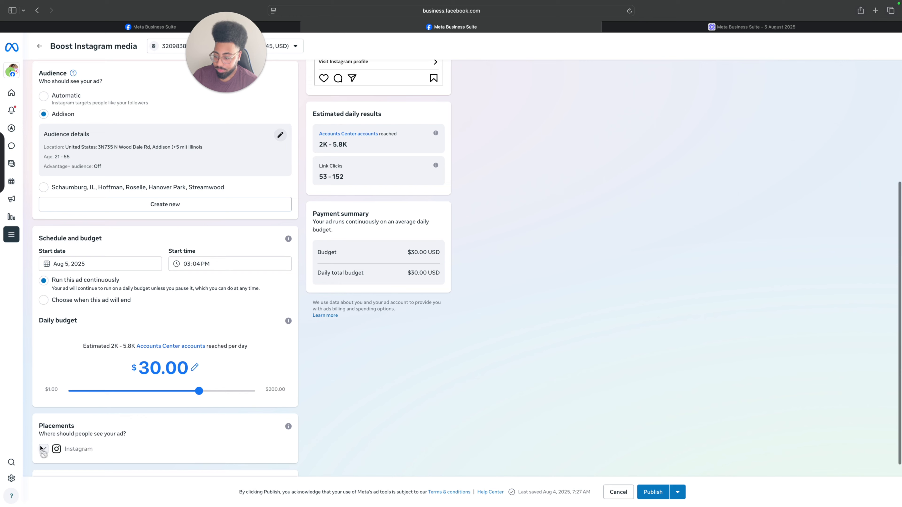
pyautogui.scroll(-1, 50, 421)
pyautogui.scroll(1, 113, 429)
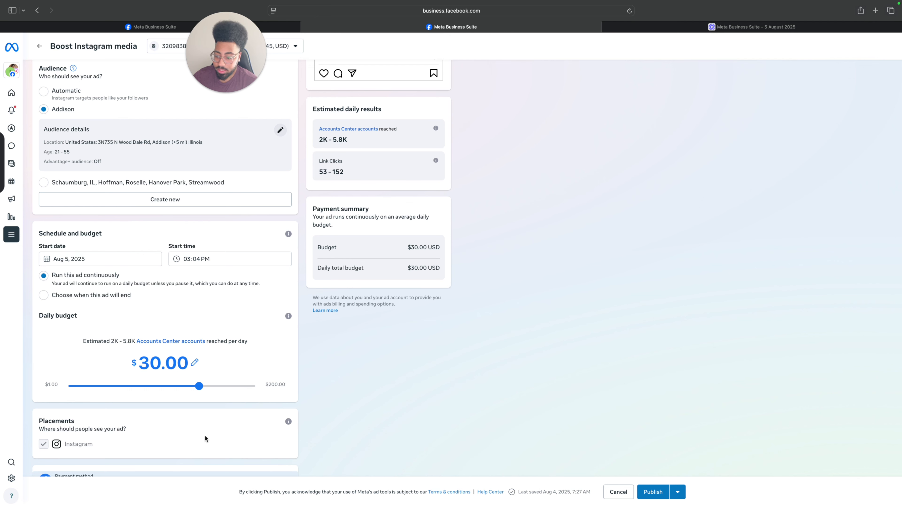
pyautogui.moveTo(288, 423)
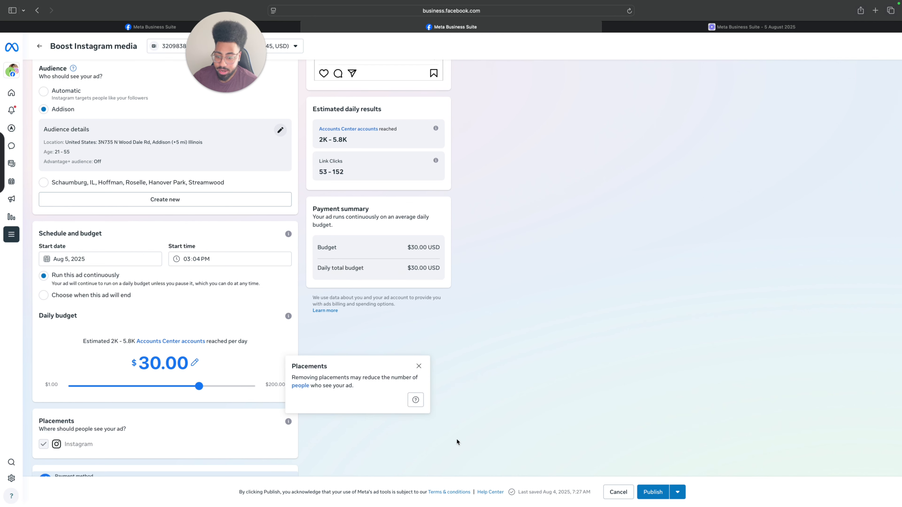
pyautogui.scroll(-3, 436, 441)
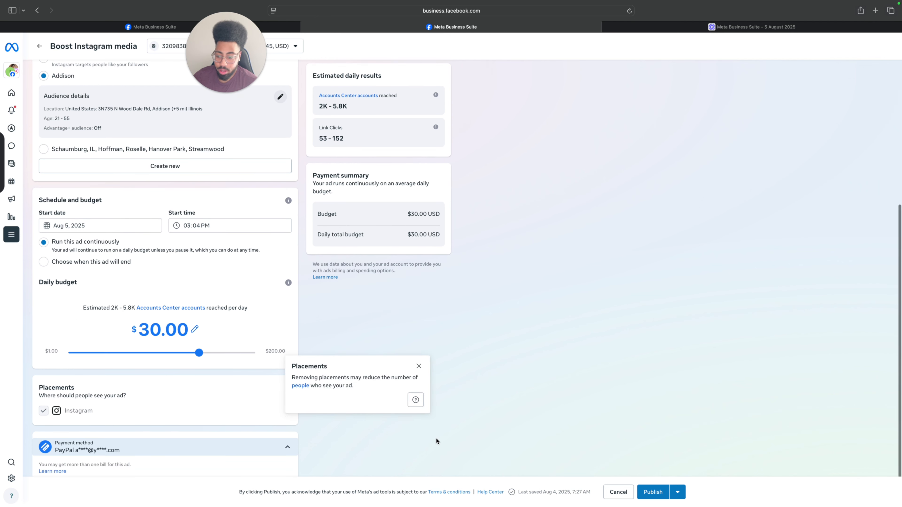
pyautogui.scroll(3, 435, 438)
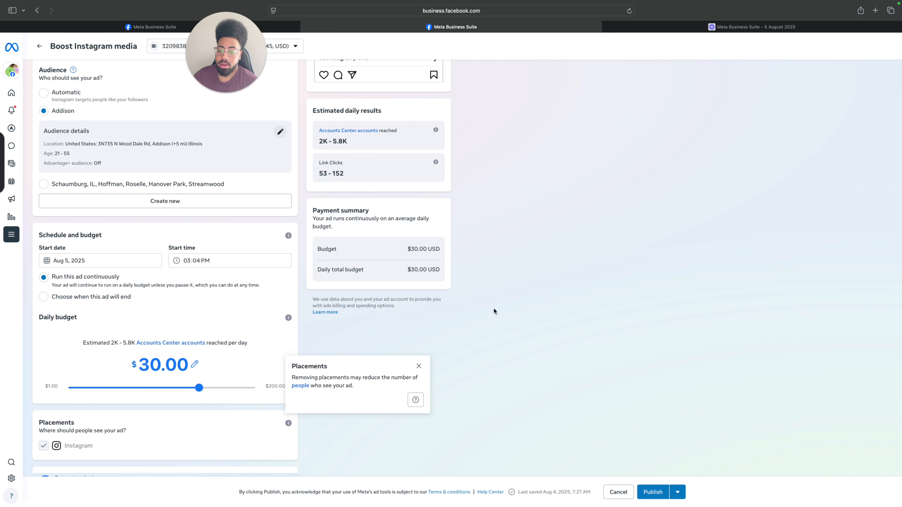
pyautogui.click(415, 365)
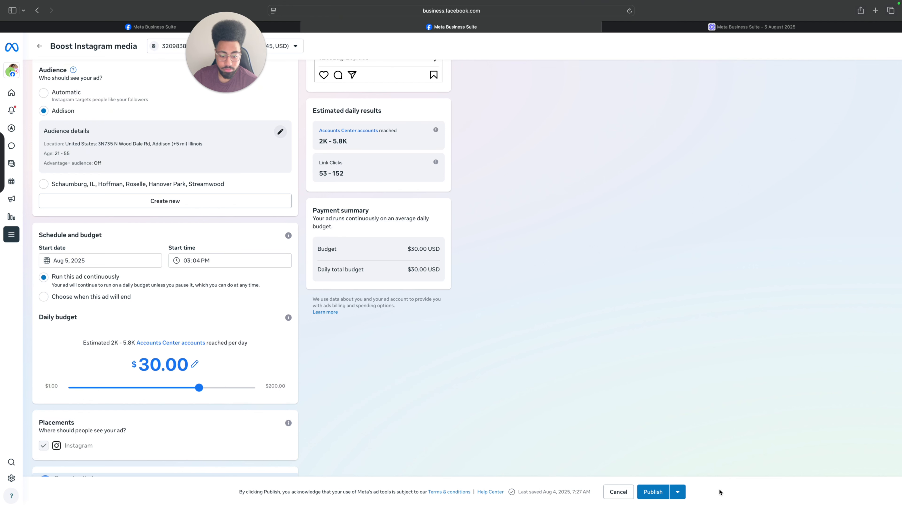